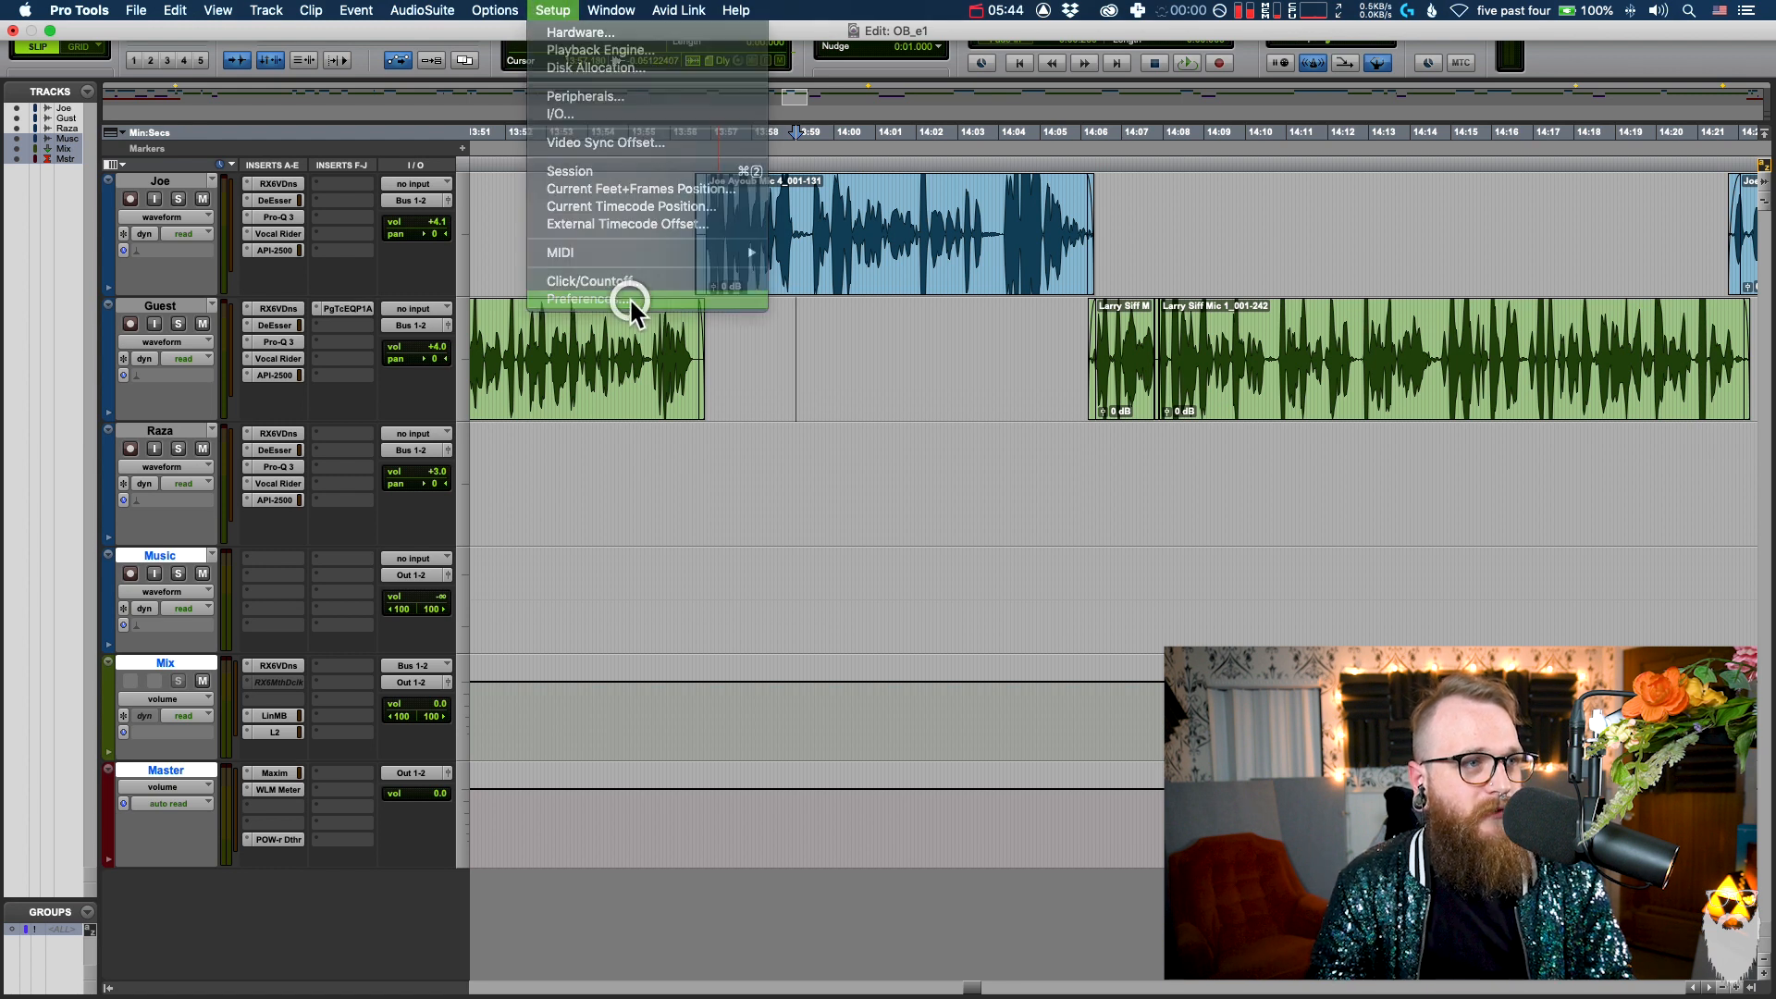
Step: Set the custom shuttle lock speed to 130% in the operation preferences and apply it
left_click(632, 301)
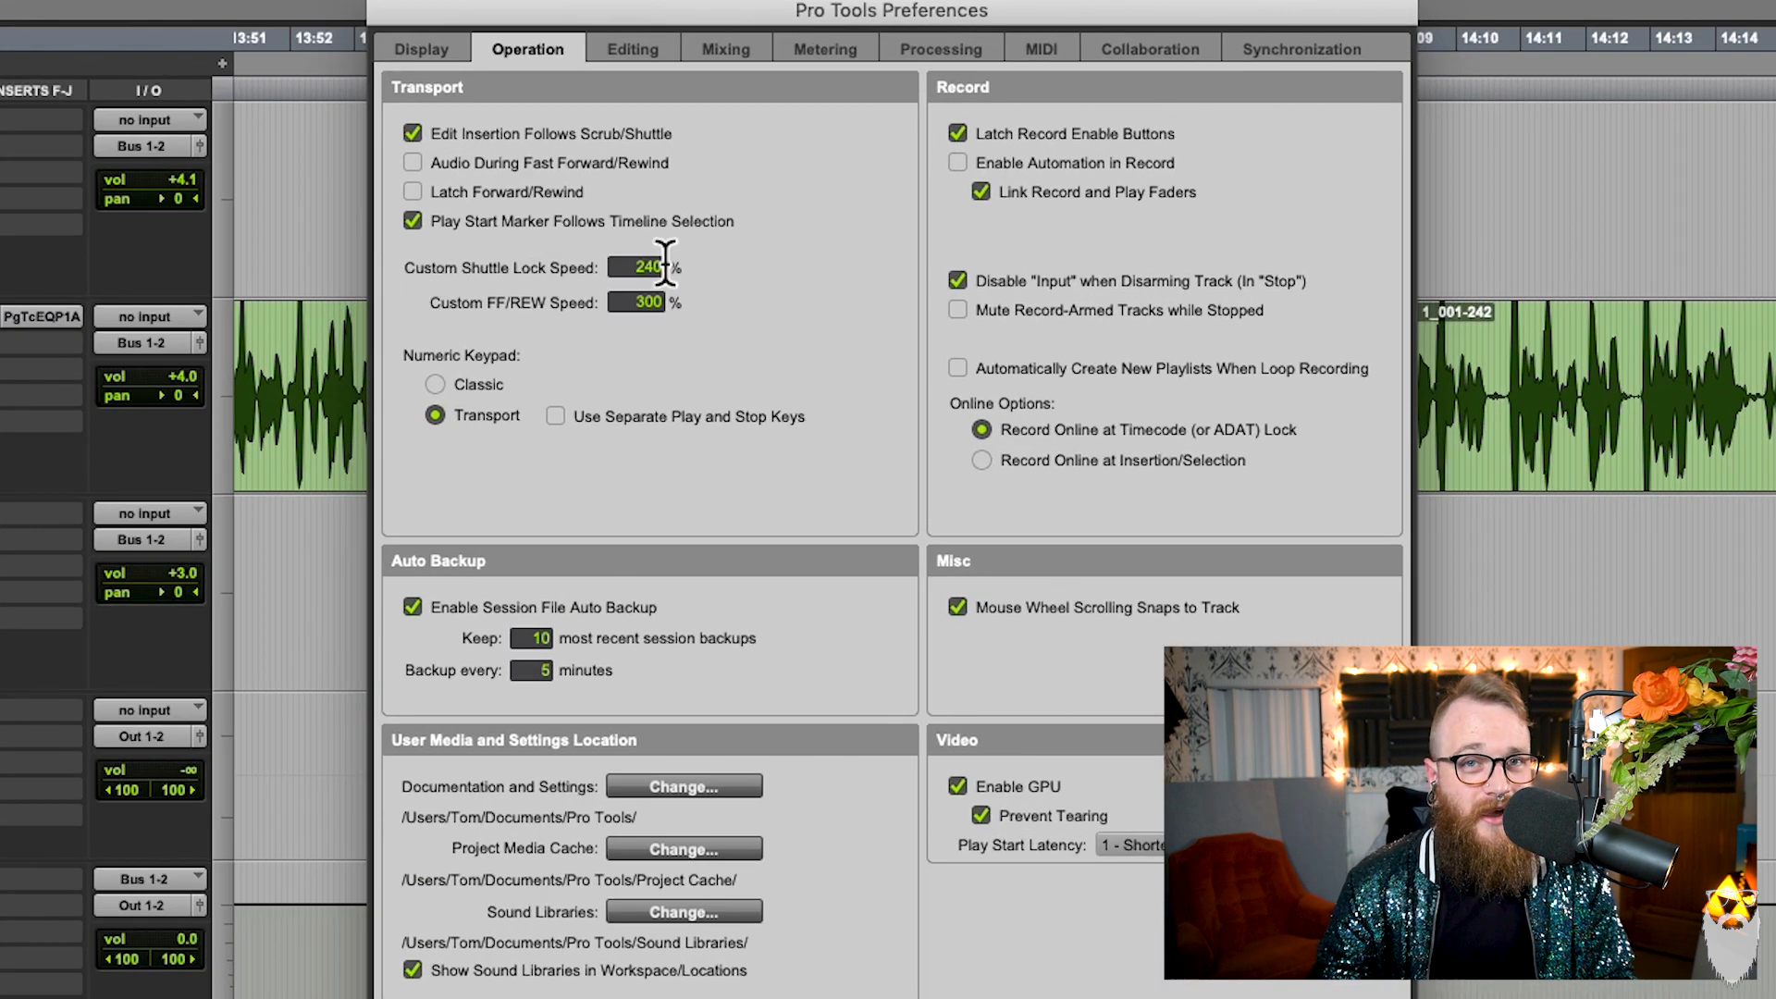
left_click_drag(623, 266, 889, 256)
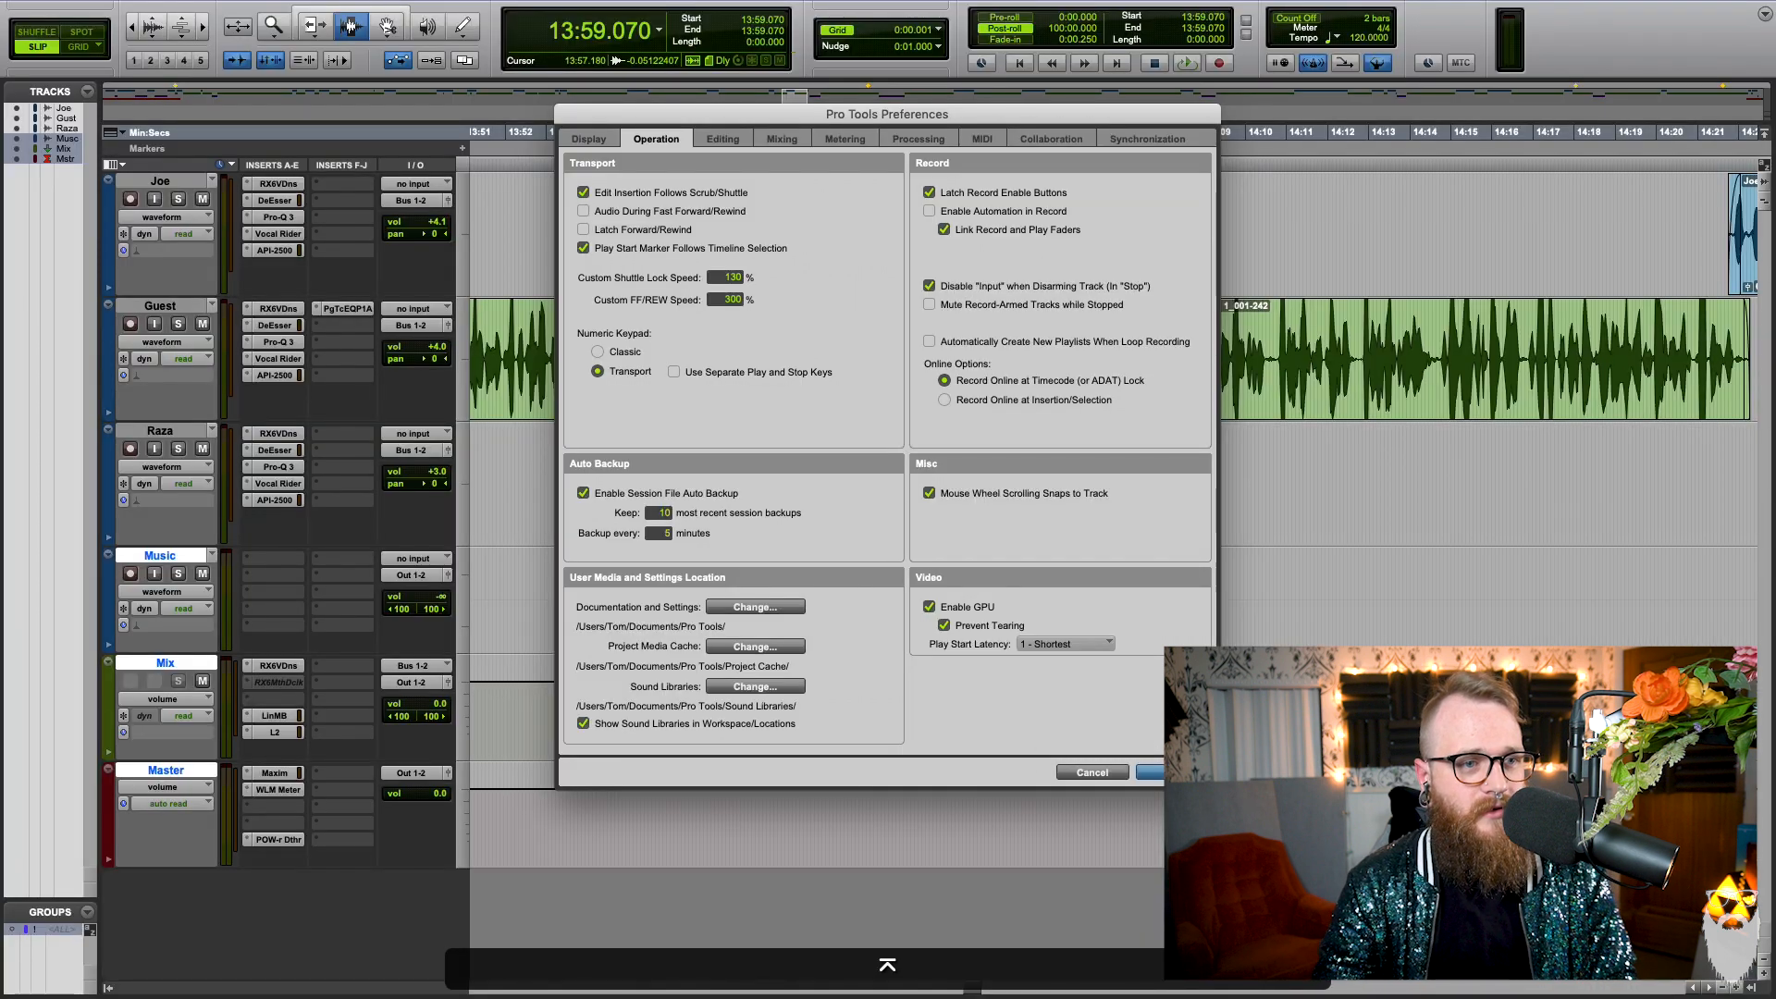
left_click(1172, 769)
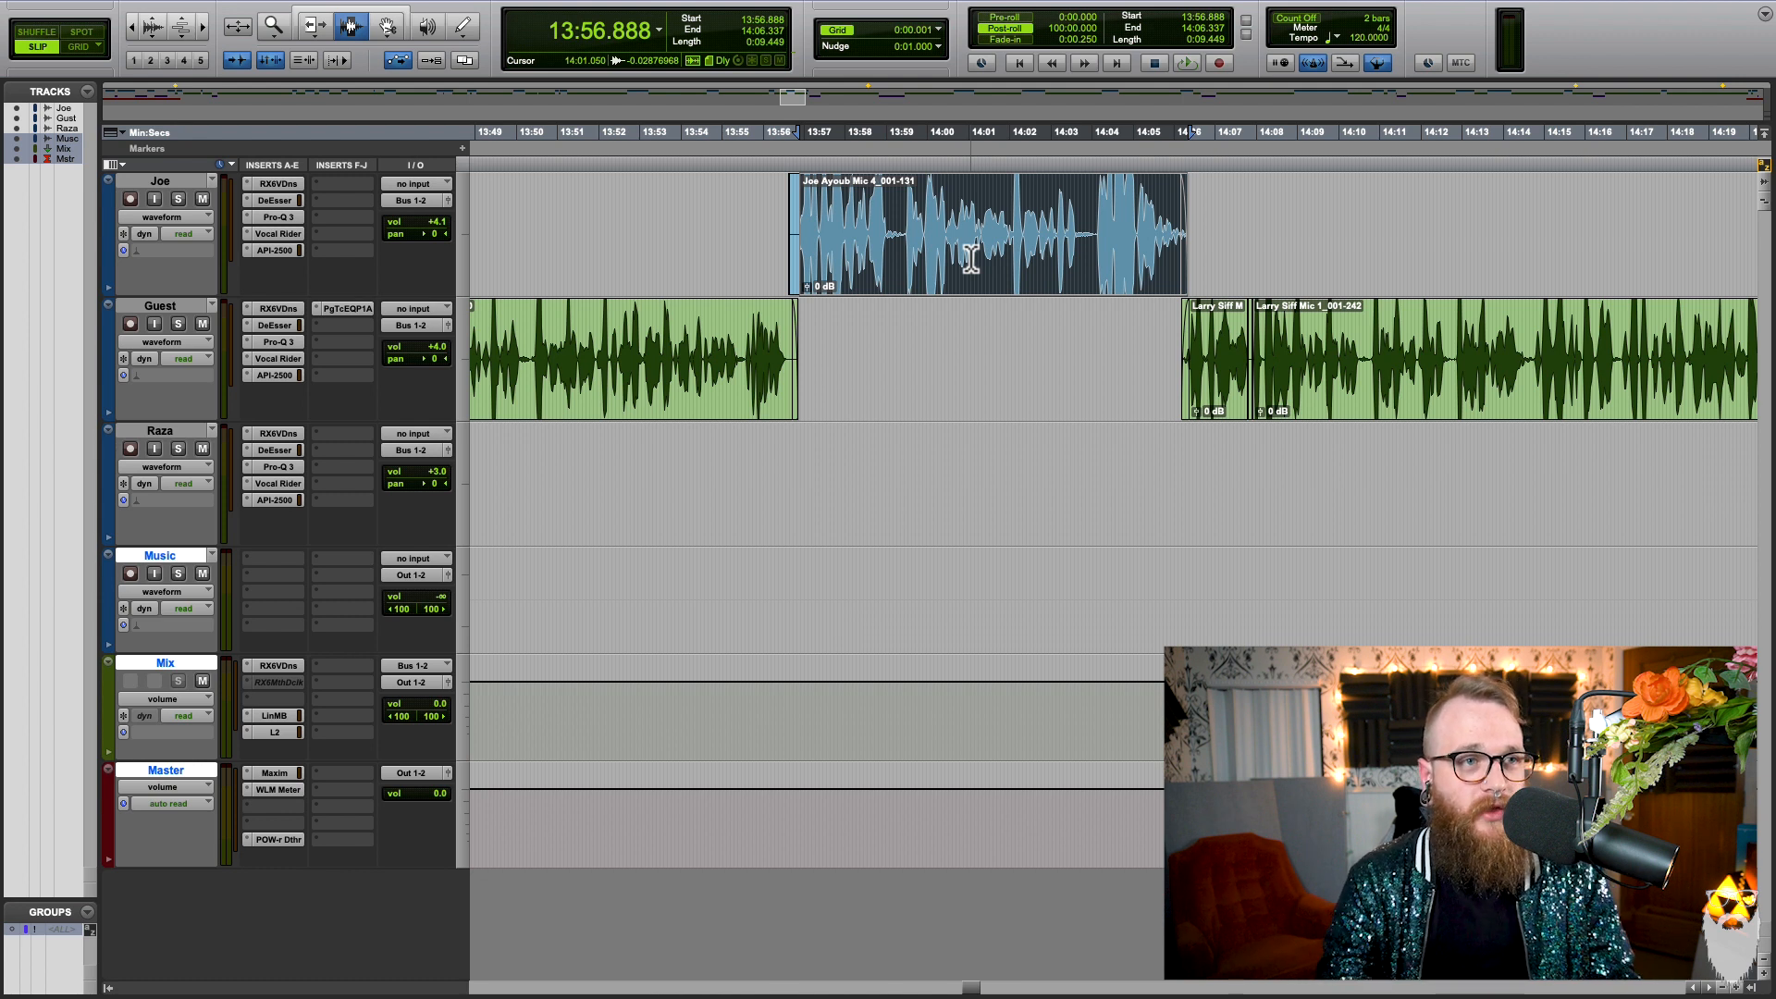
Step: Audition the end of the first track's blue clip from about 14:04 at shuttle lock speed, and stop playback
left_click(1094, 231)
key("ctrl+9")
key("ctrl+9")
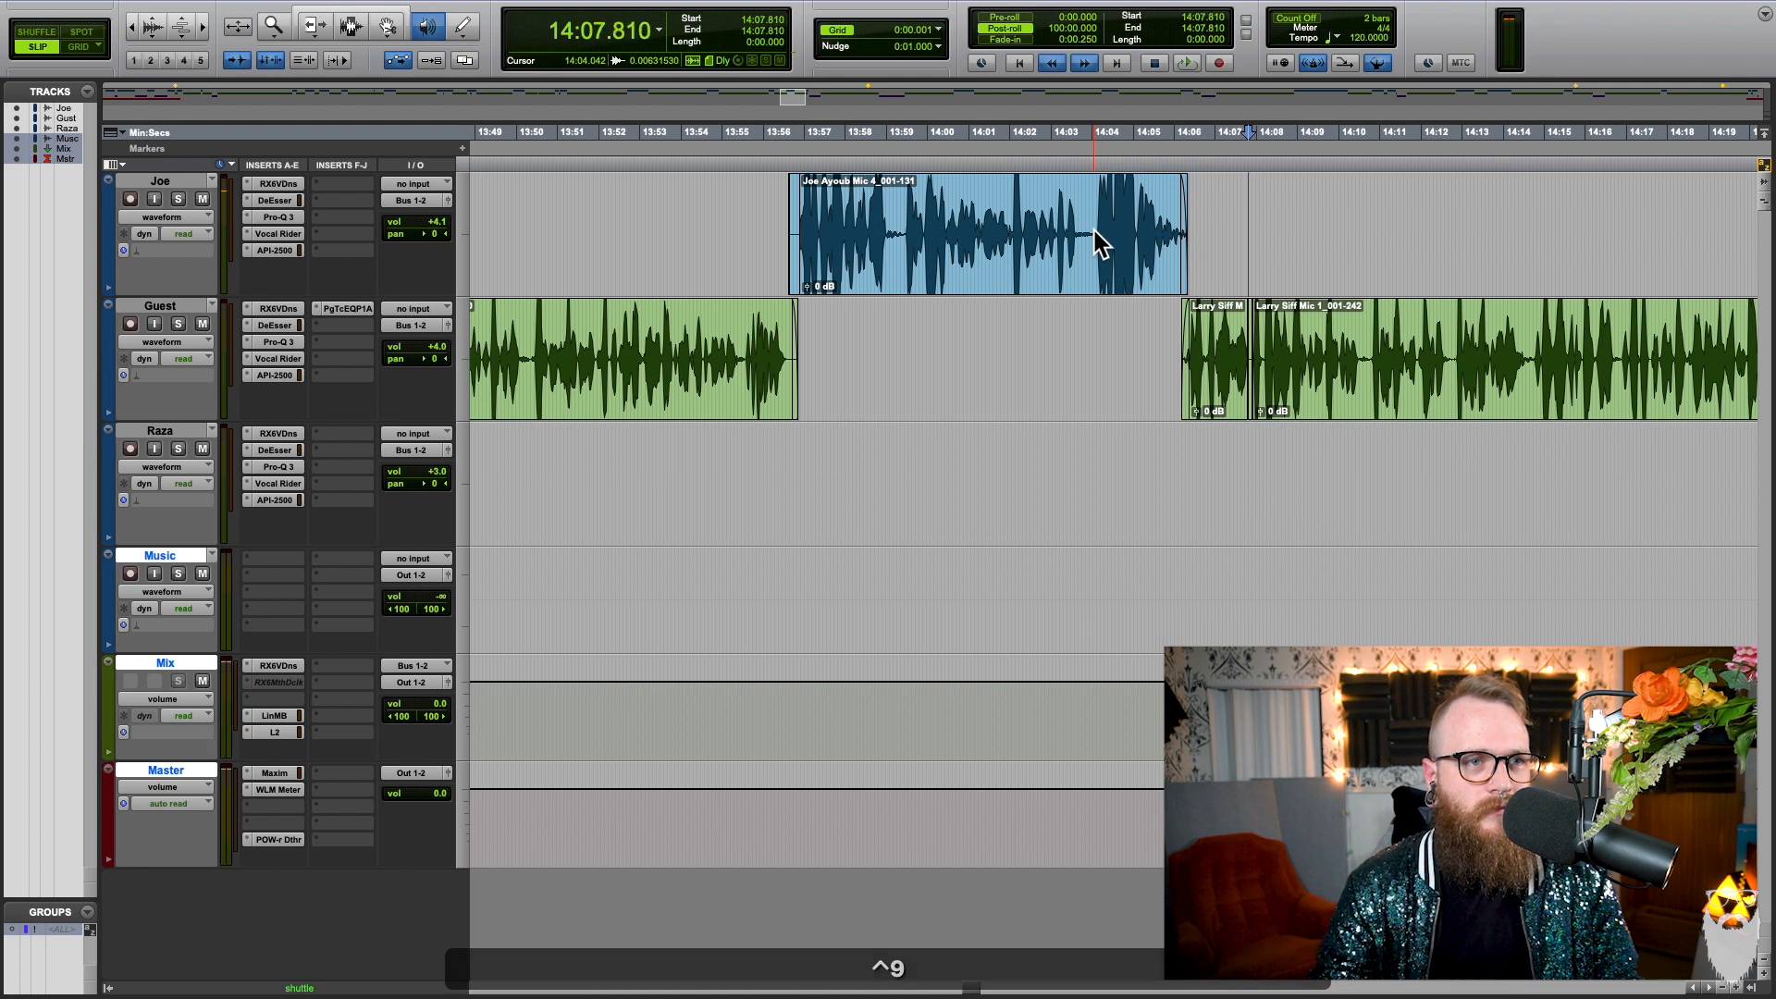
left_click(1115, 414)
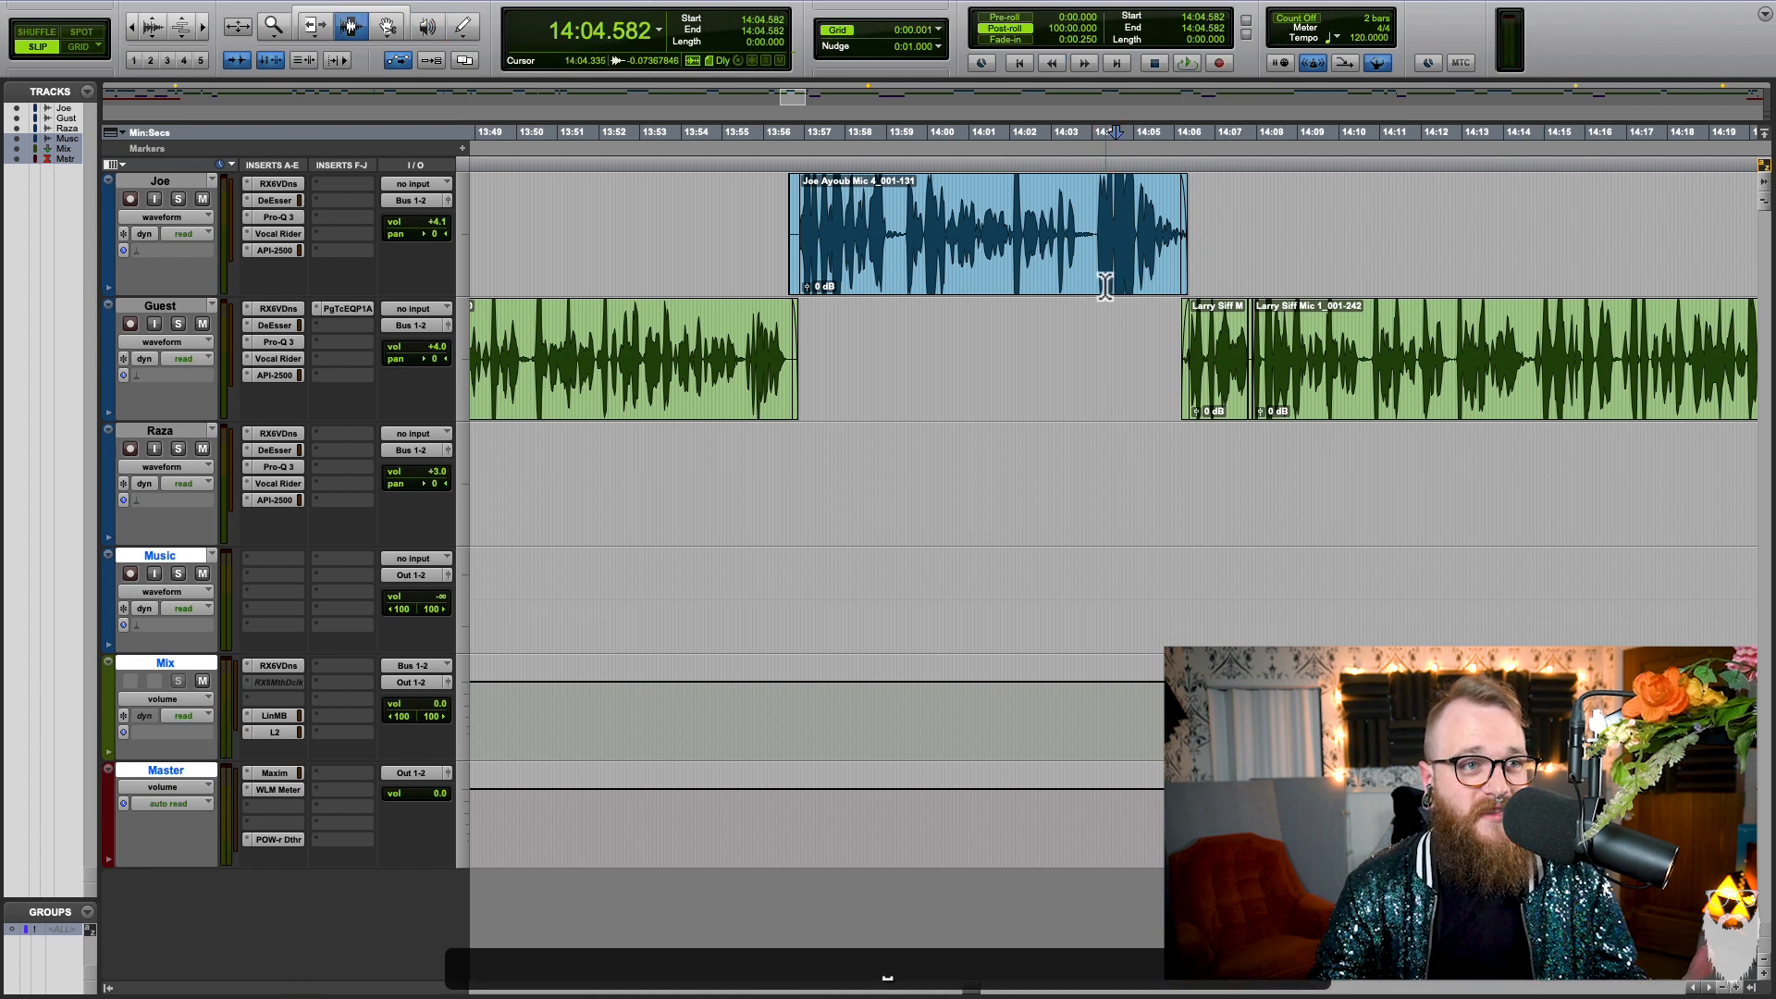
Step: Select 14:03.952 to 14:05.460 across the first two tracks, play from there at shuttle lock speed into the Guest clips, and stop
left_click(1102, 271)
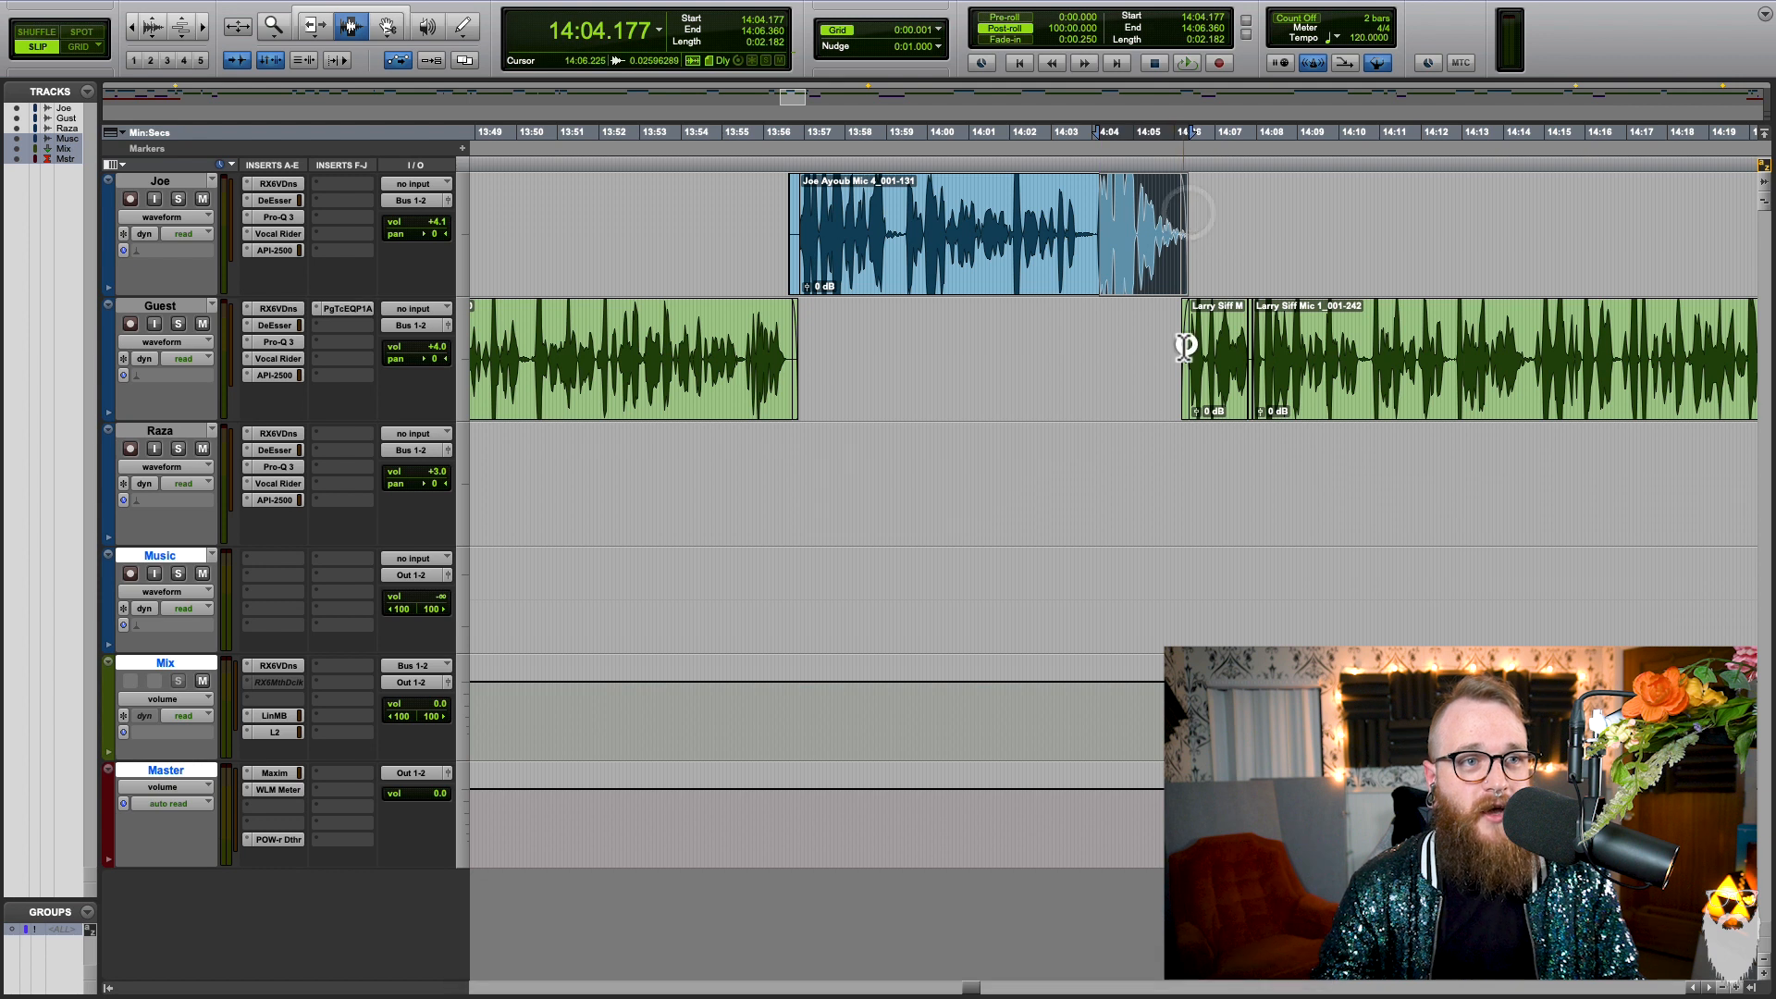
left_click(1339, 355)
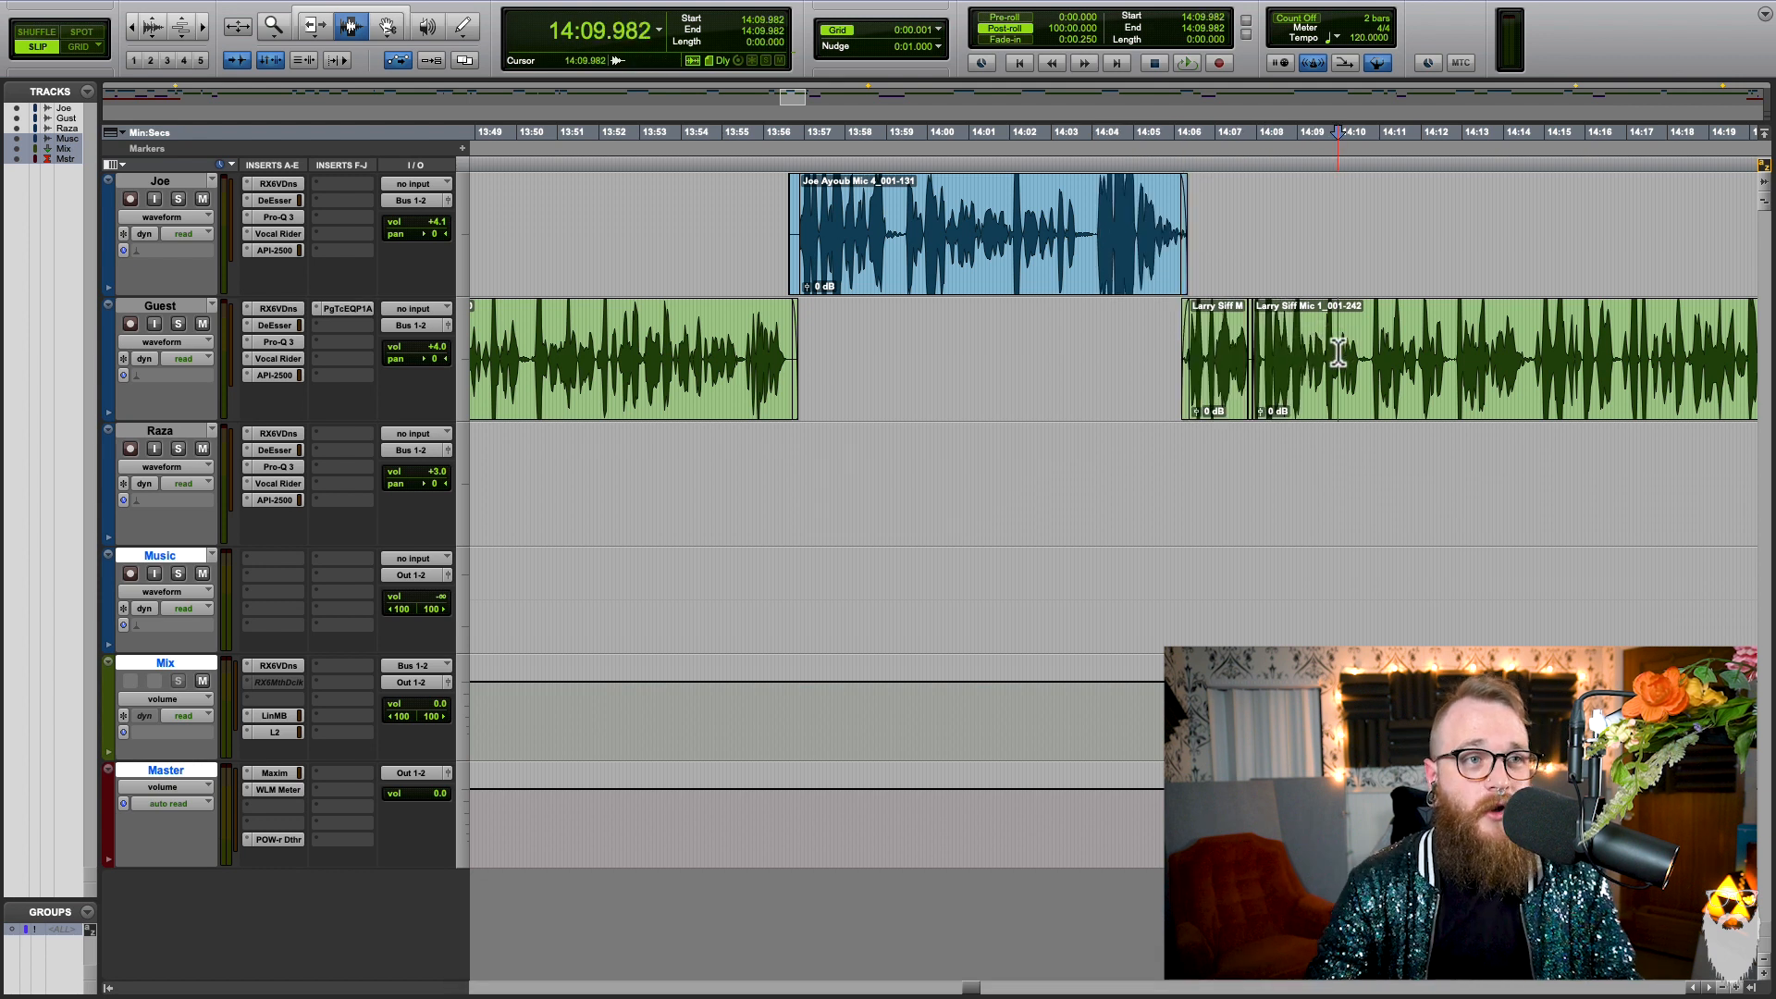
left_click(1095, 259)
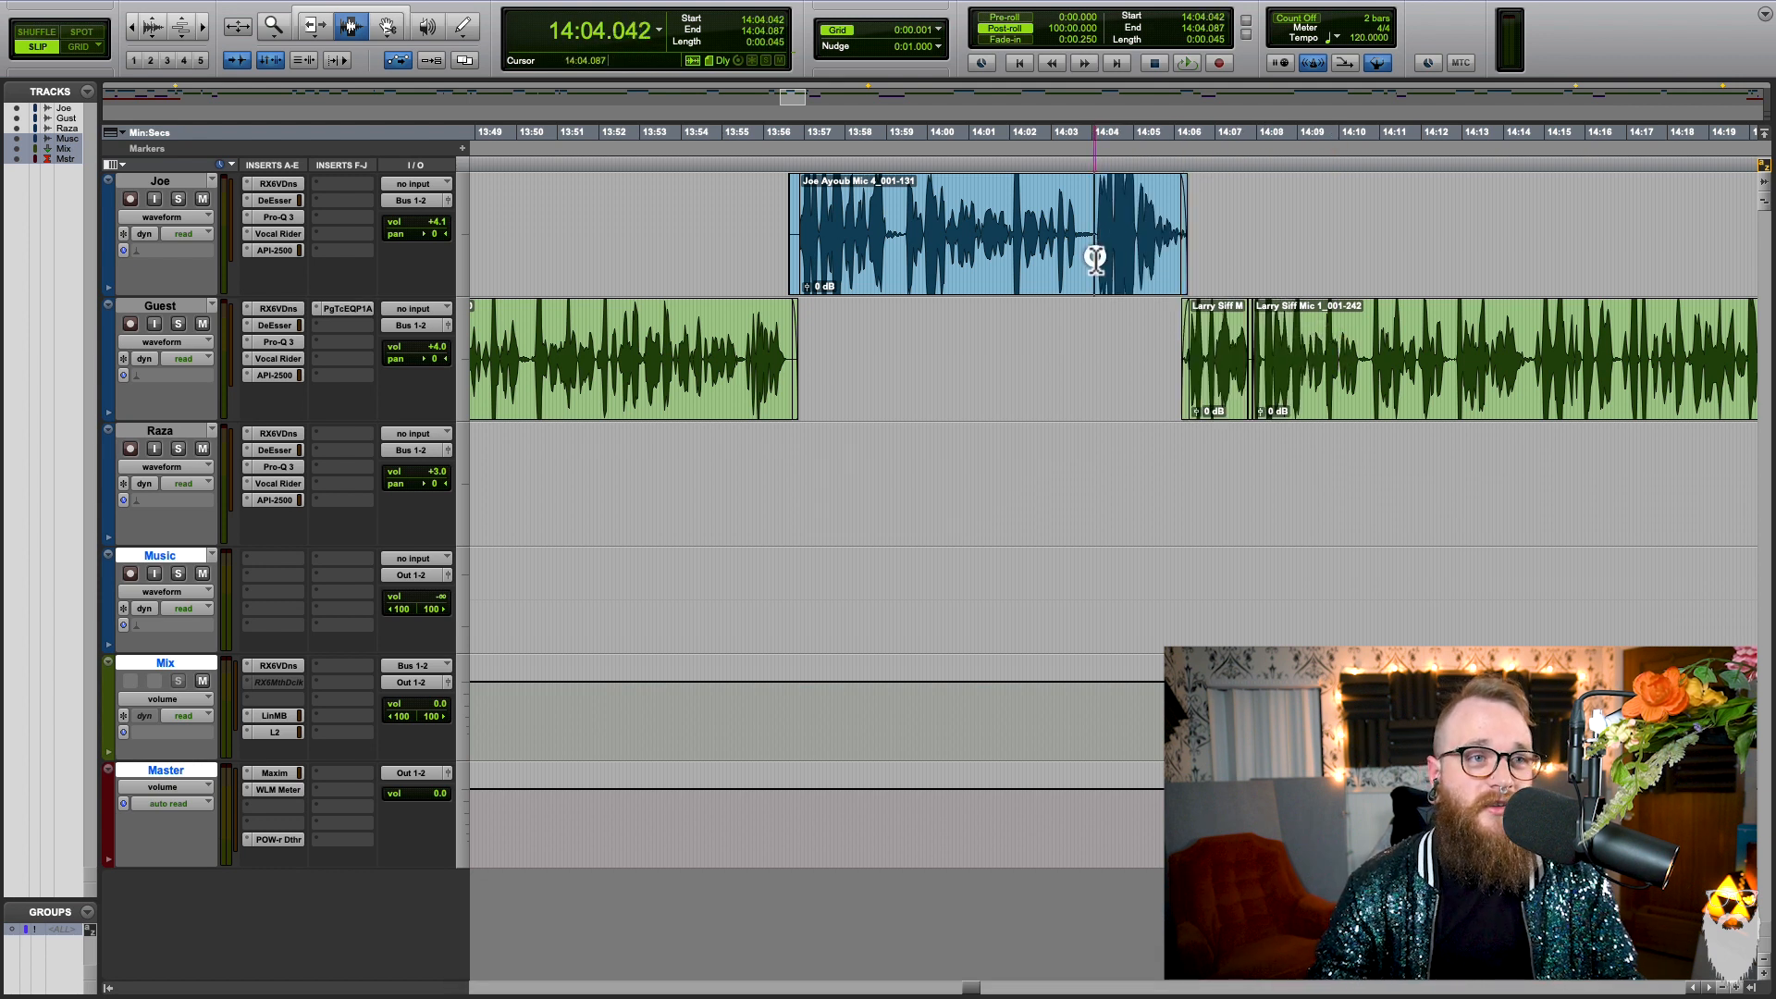
left_click_drag(1095, 259, 1132, 352)
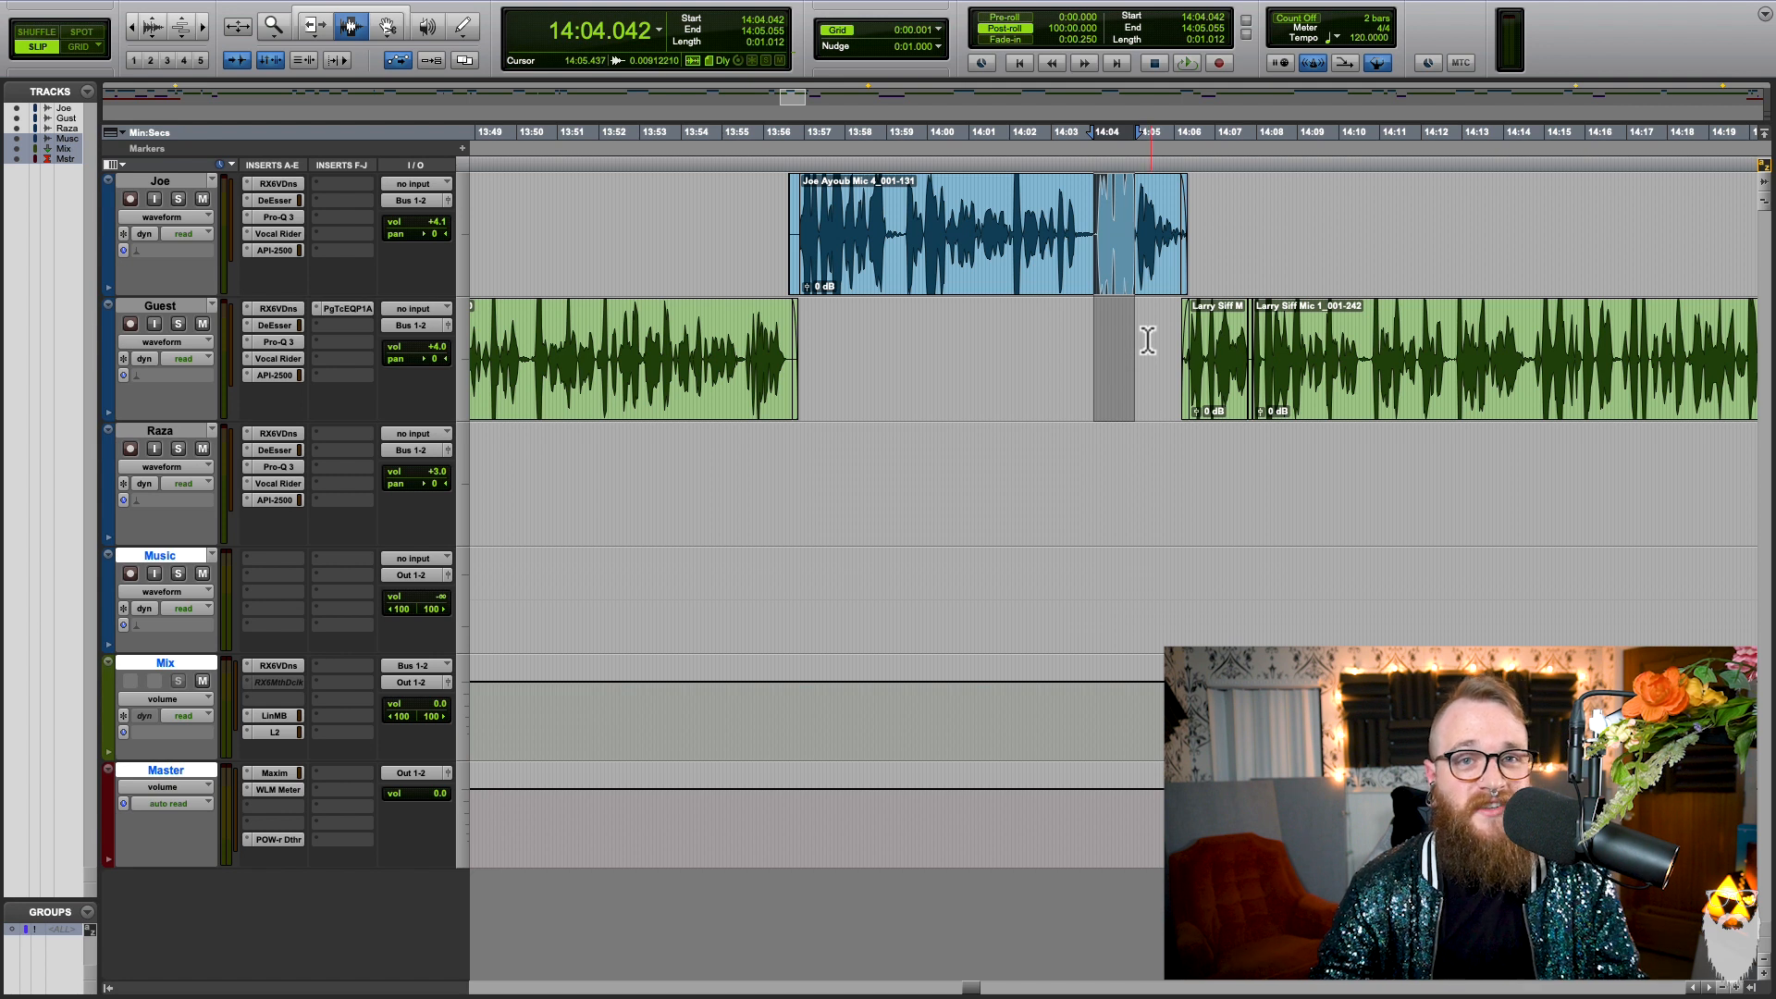
left_click_drag(1092, 307, 1153, 383)
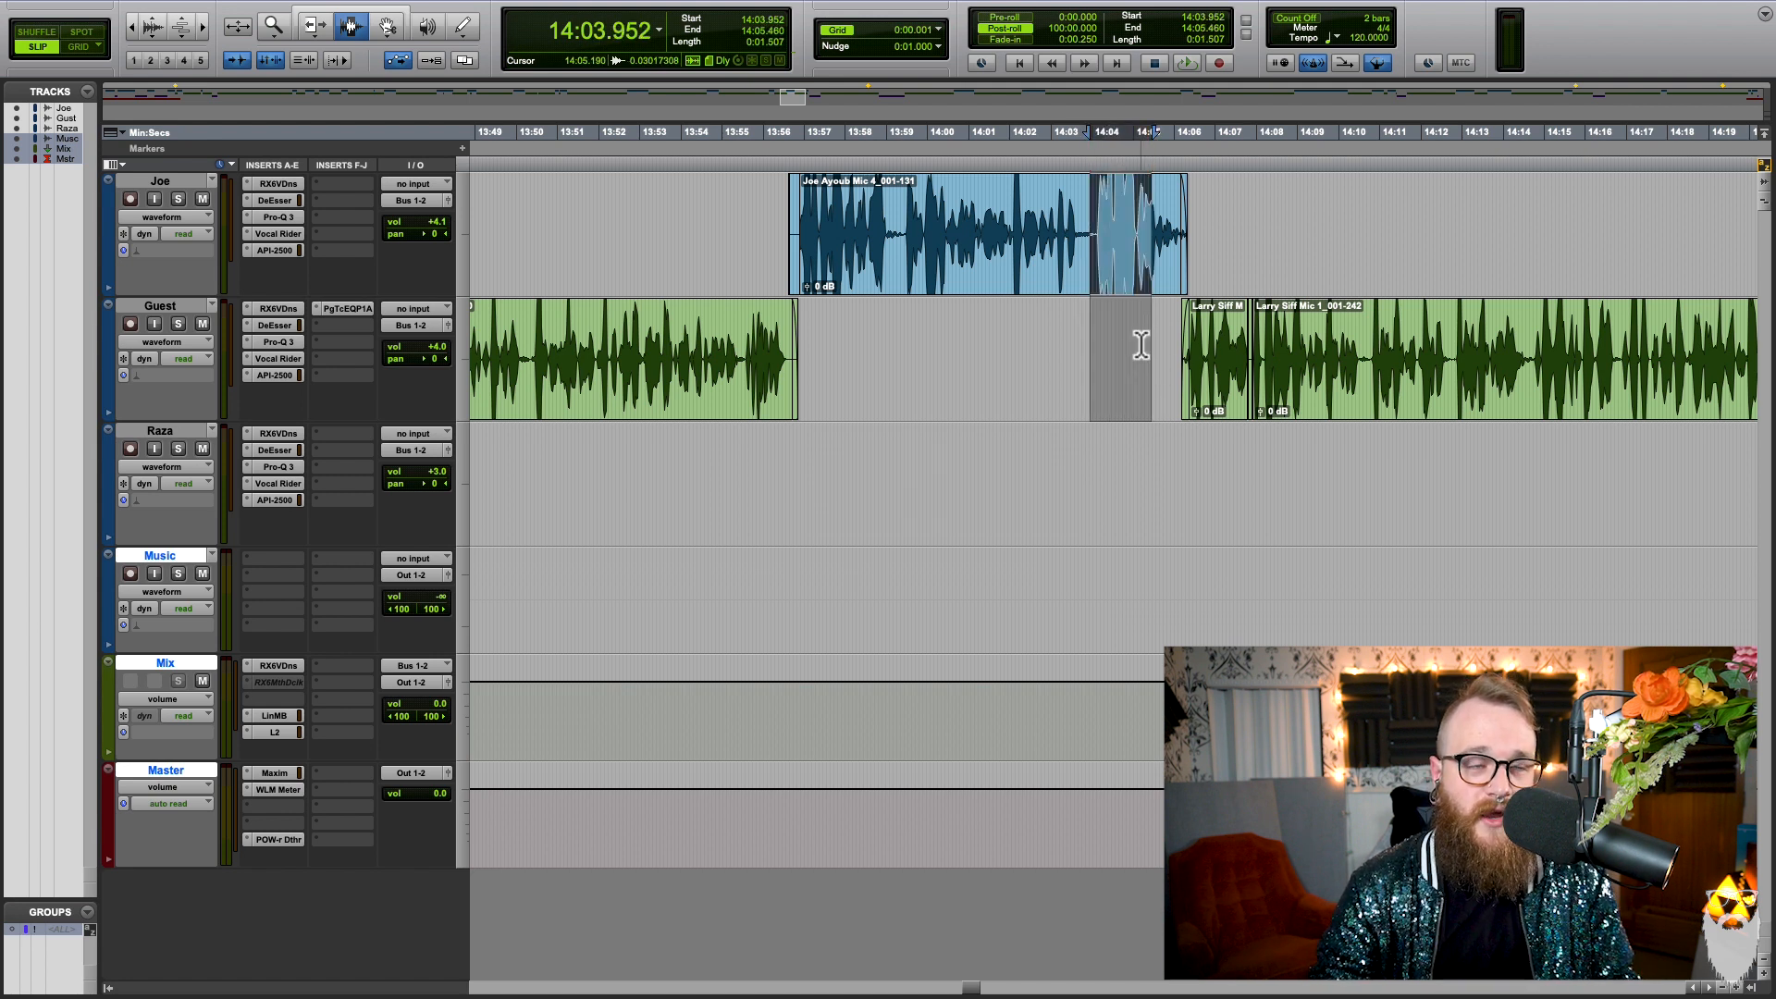
key("ctrl+9")
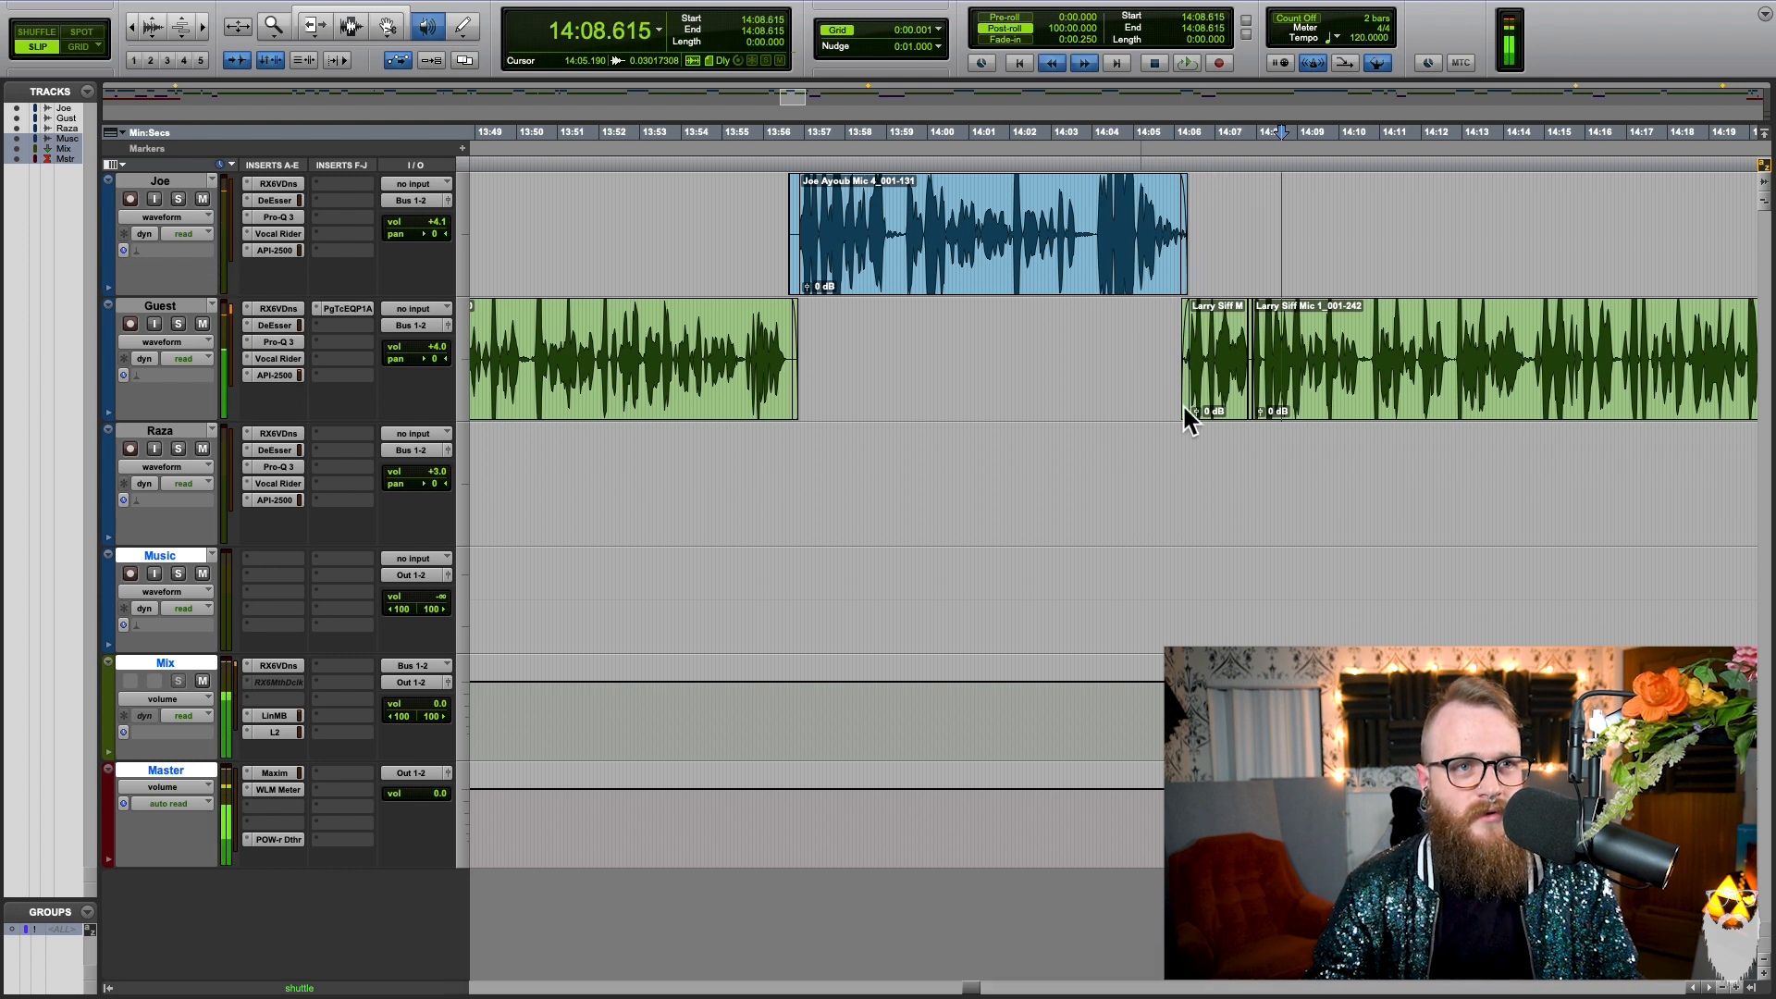
key("space")
Step: Select 14:22.110 to 14:23.932 across the three voice tracks, play from there at shuttle lock speed, and stop in the purple clips
scroll(1177, 399, "right", 10)
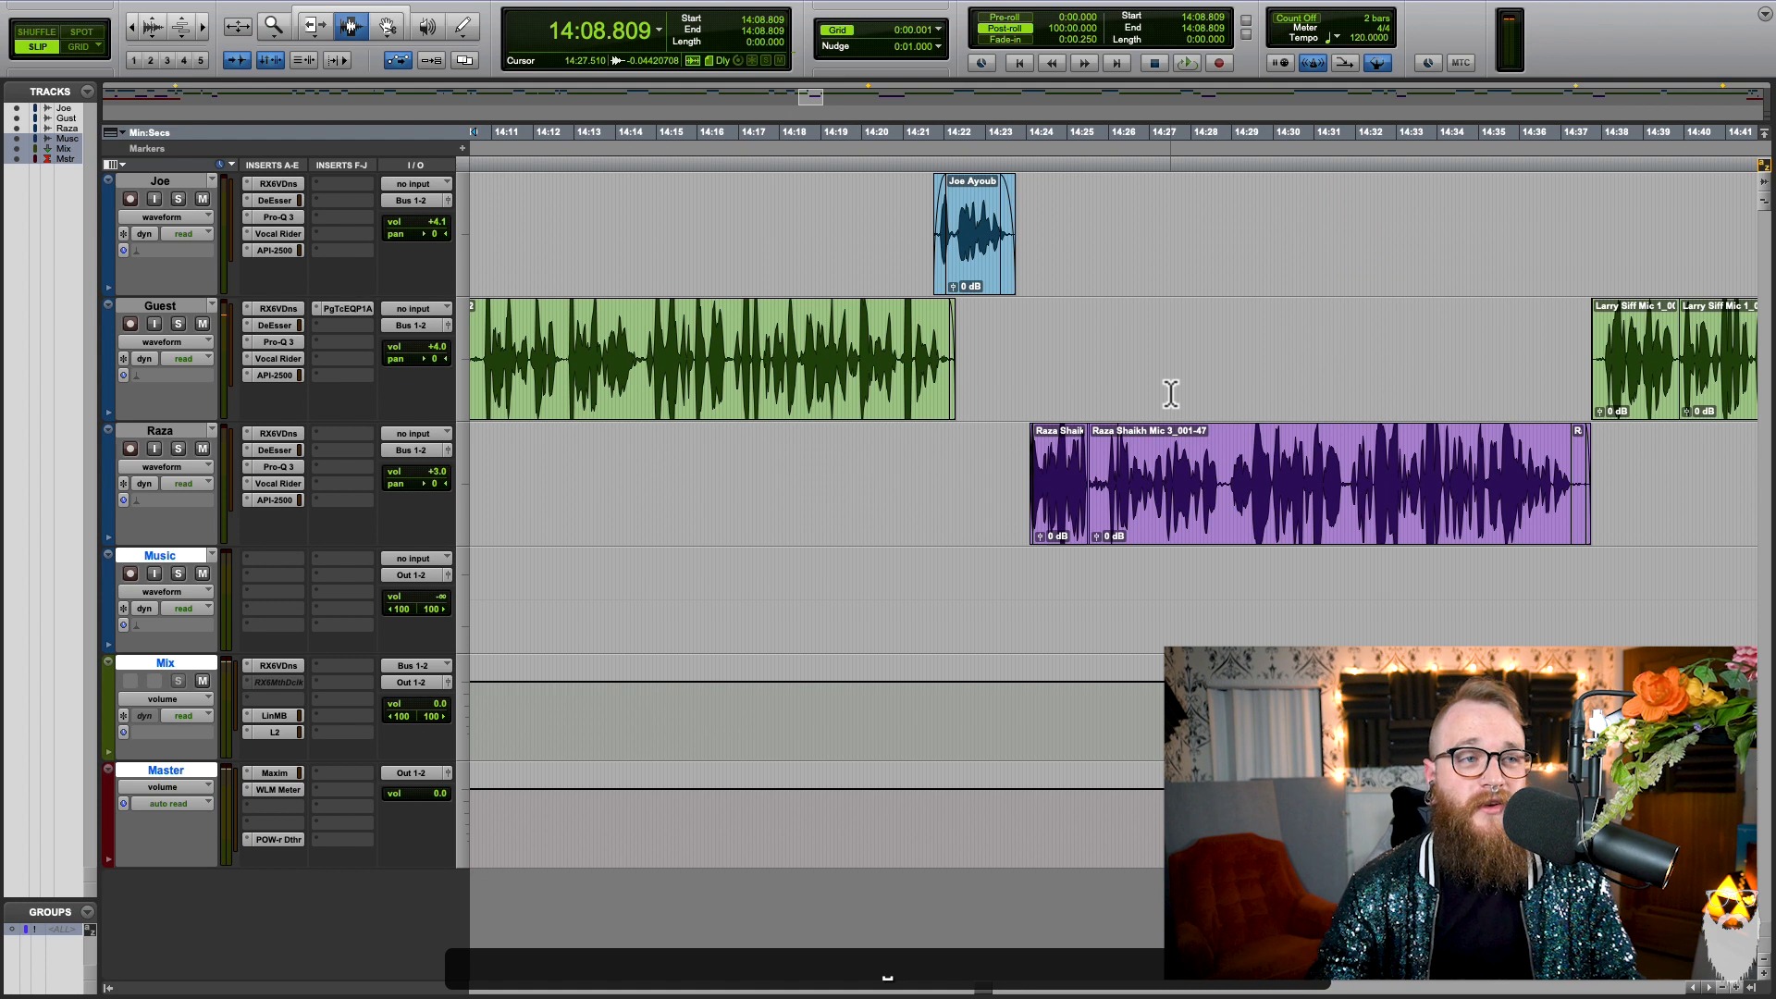
left_click_drag(842, 214, 1093, 509)
left_click(1104, 510)
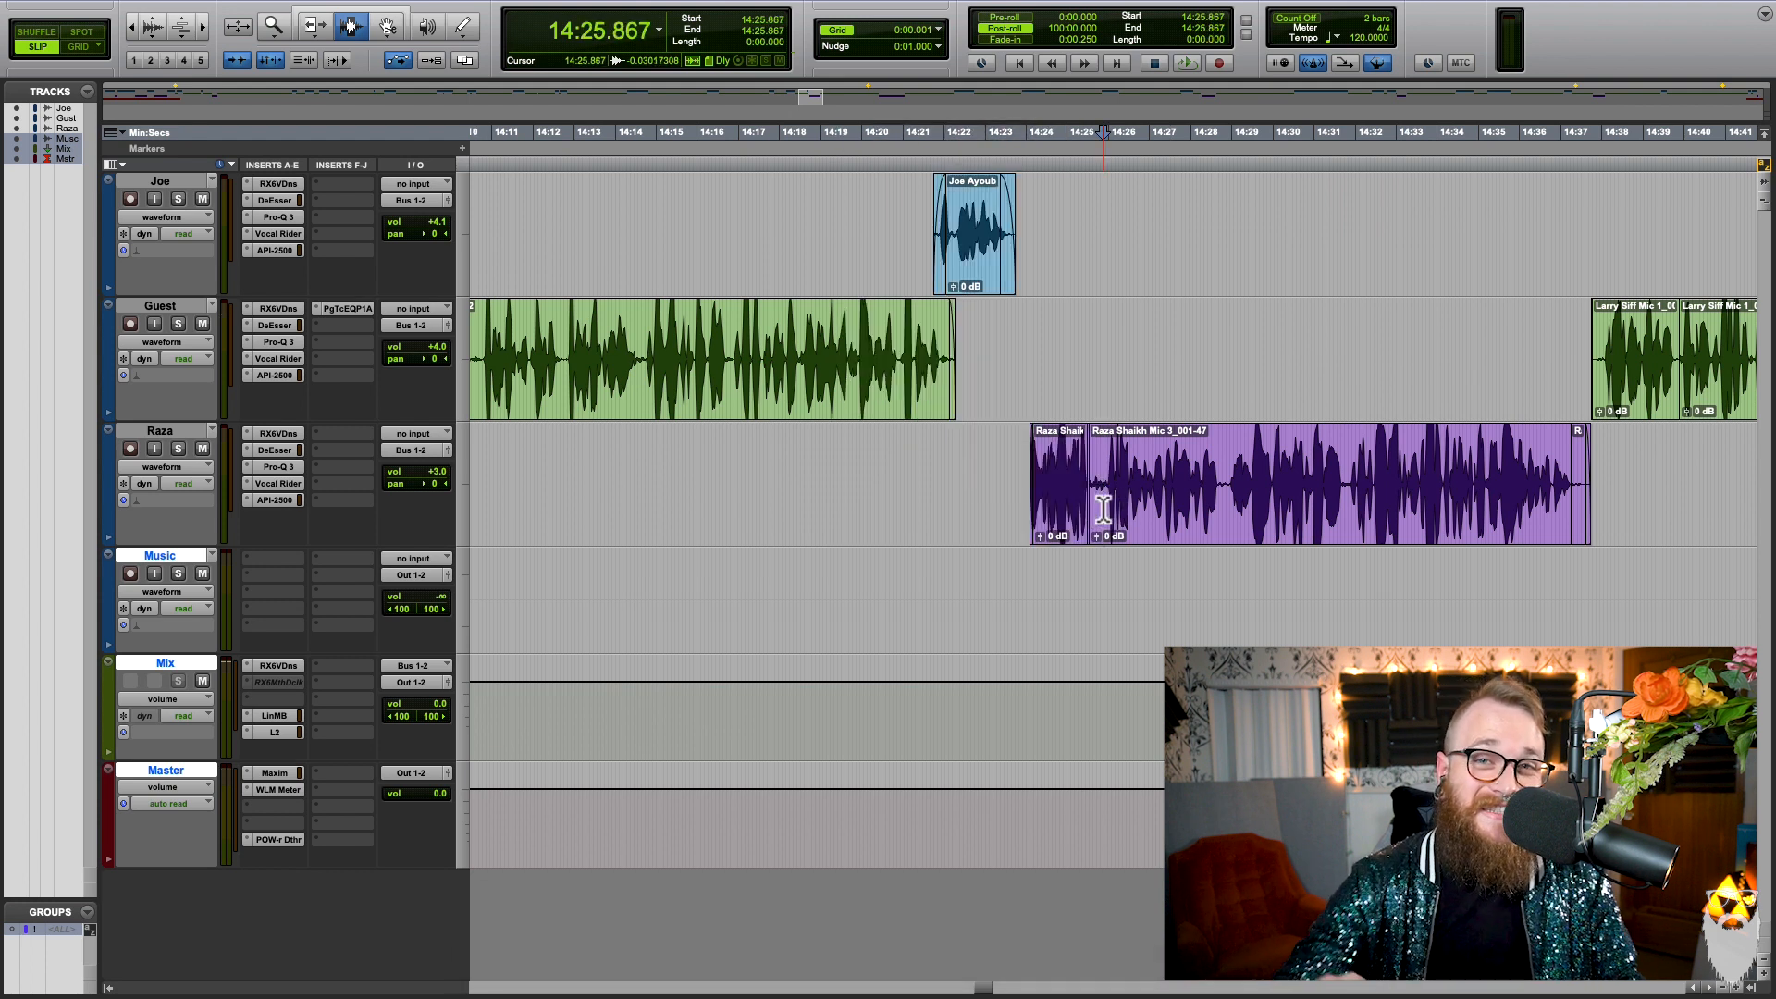
left_click(958, 214)
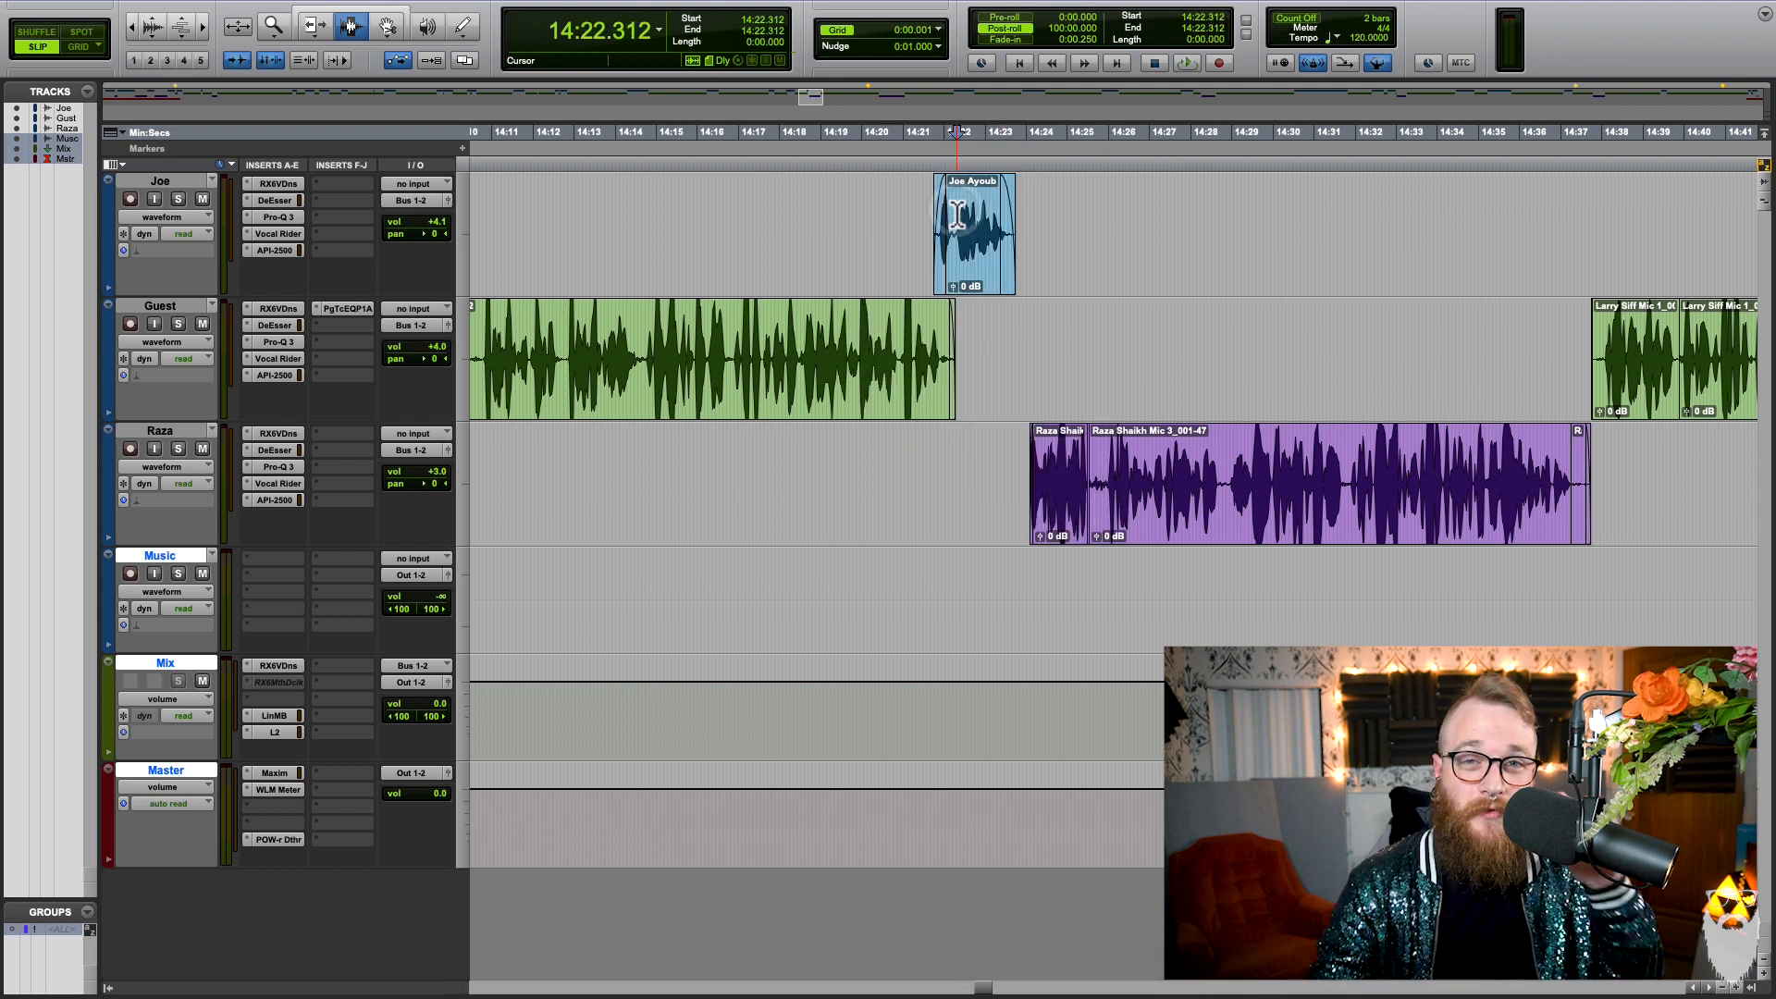
left_click_drag(950, 242, 1022, 475)
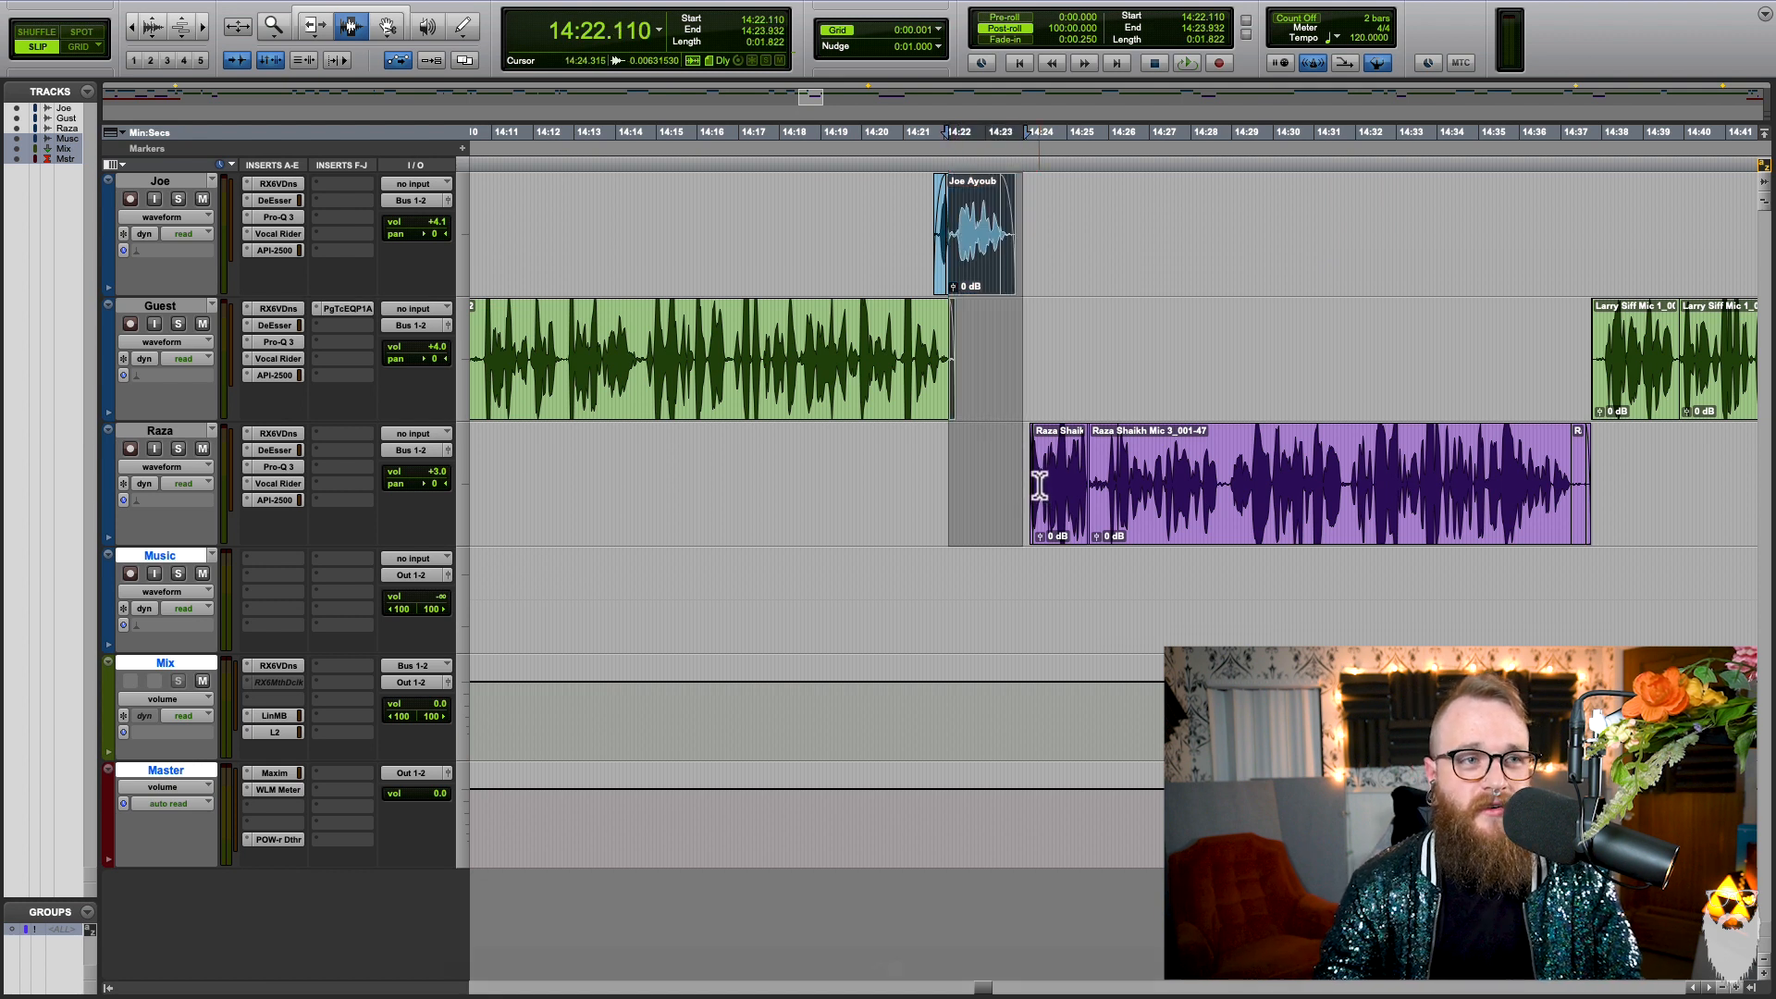
key("ctrl+9")
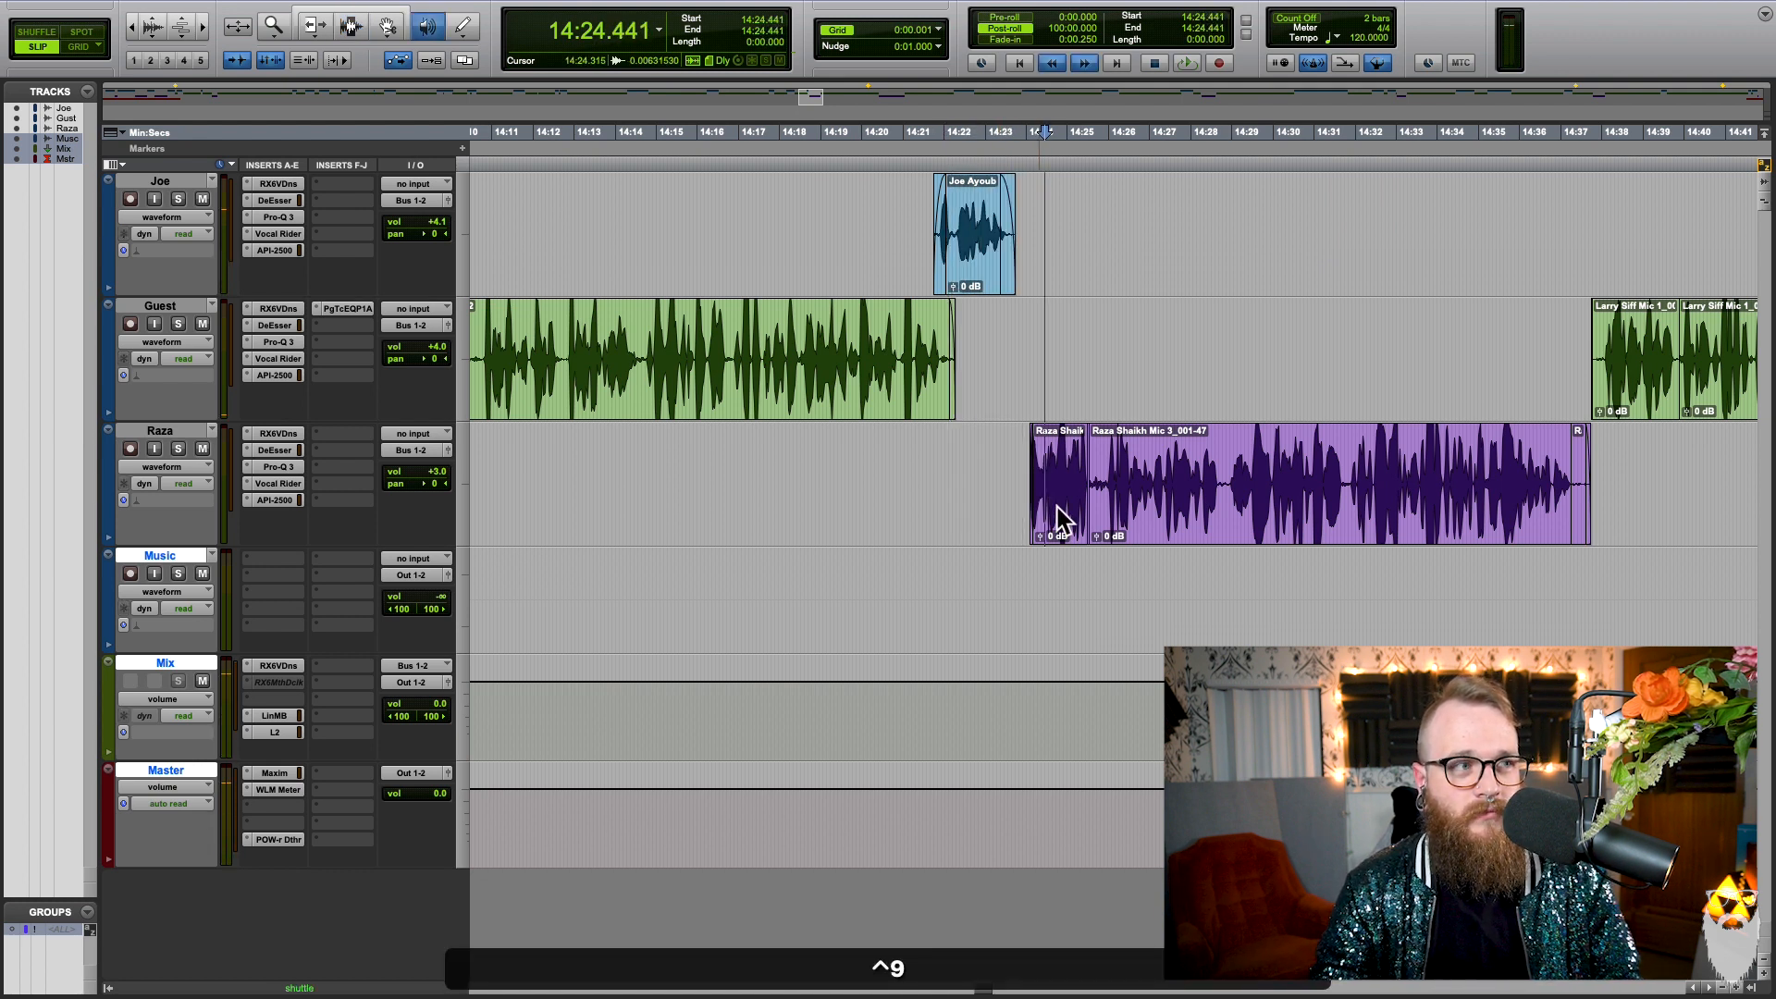
key("space")
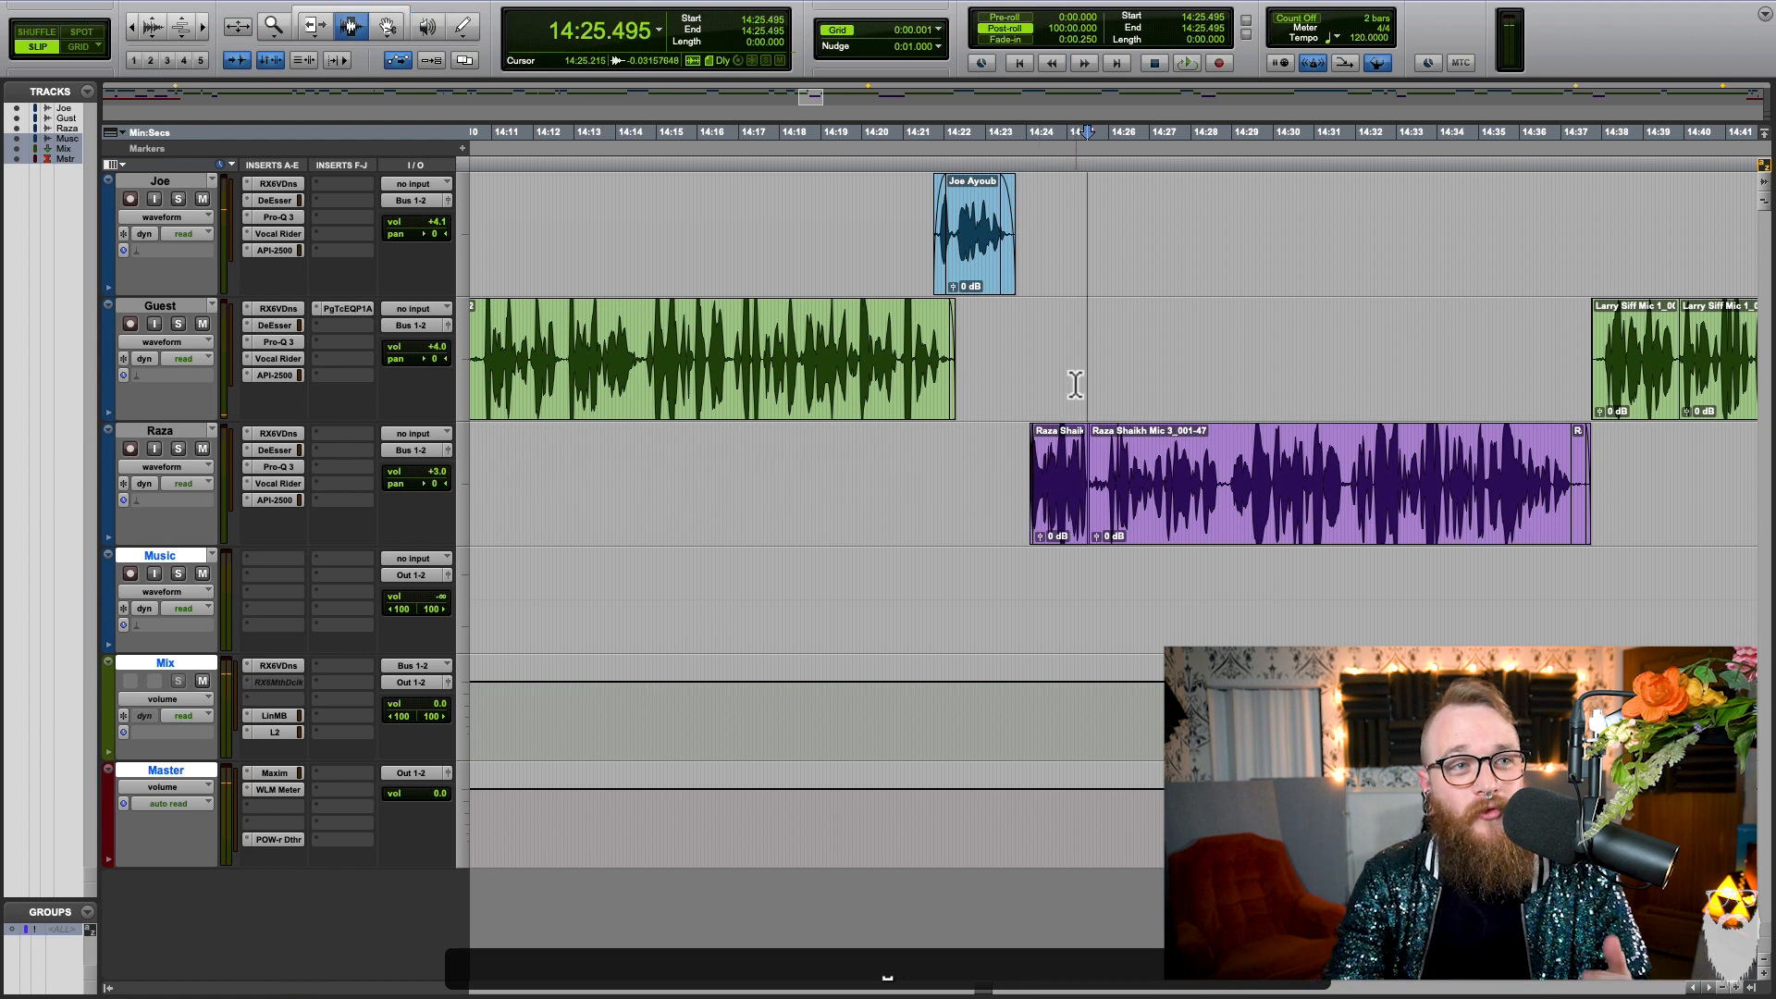
left_click_drag(1039, 277, 1110, 333)
left_click(1114, 337)
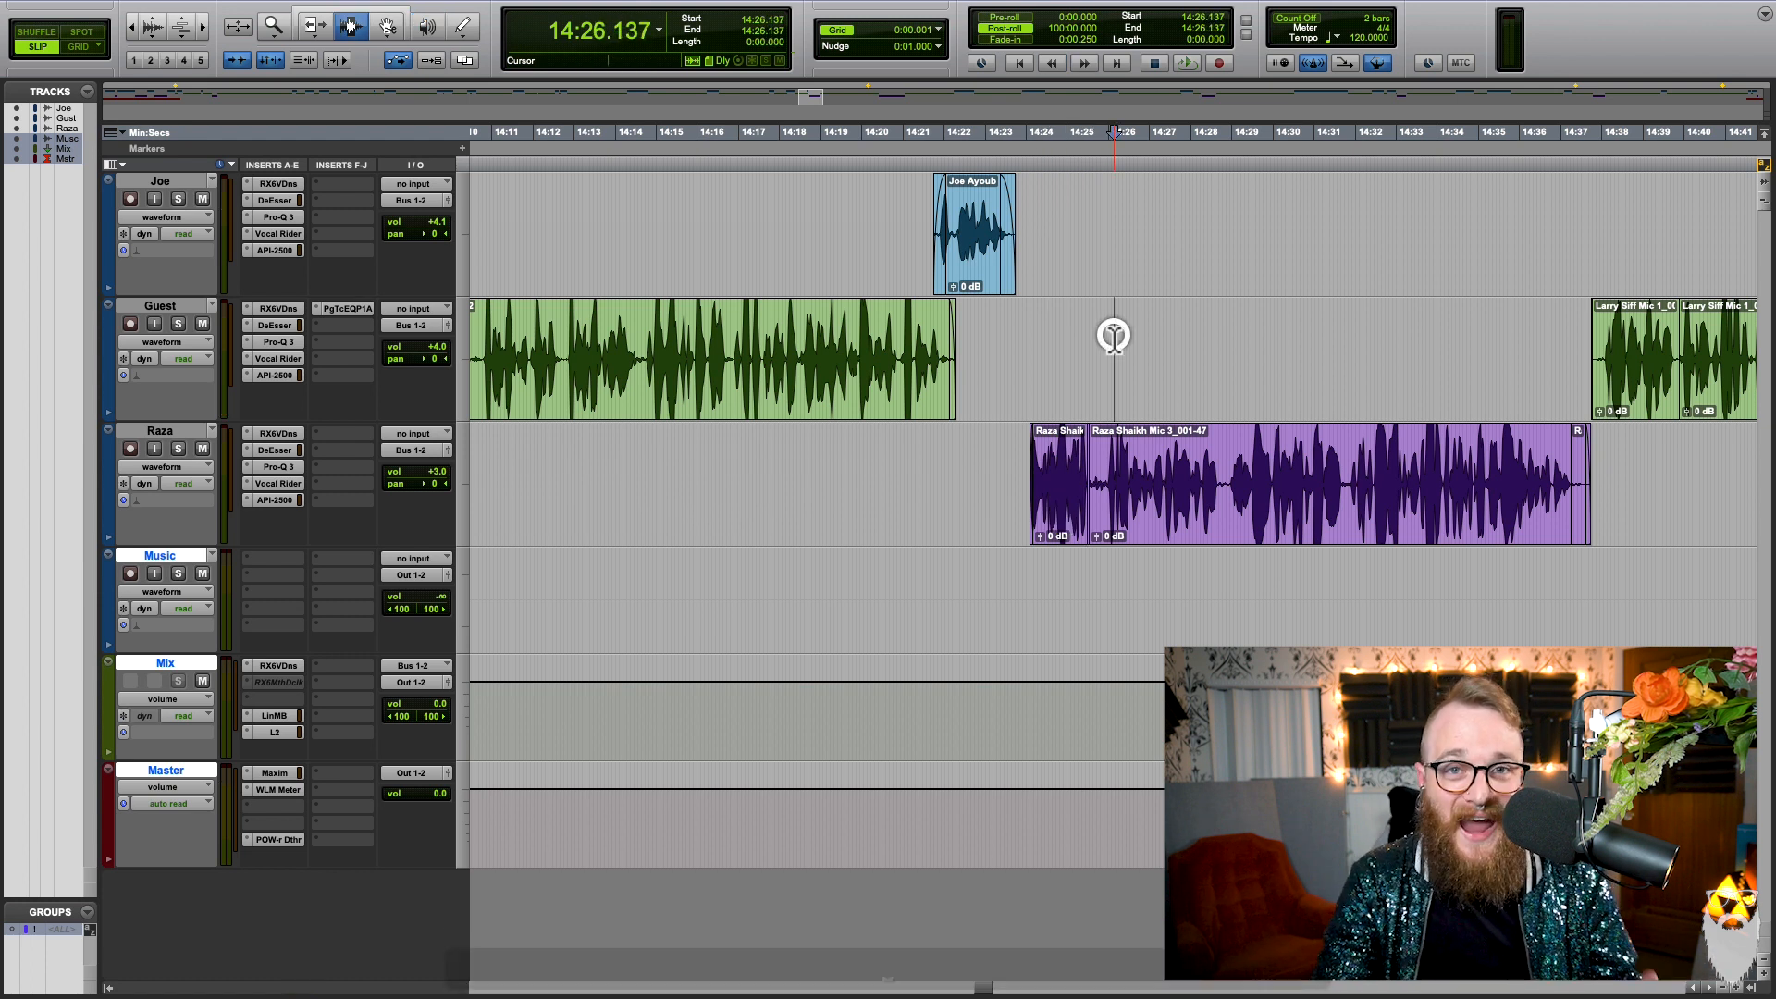
left_click_drag(982, 317, 1039, 448)
left_click(1029, 462)
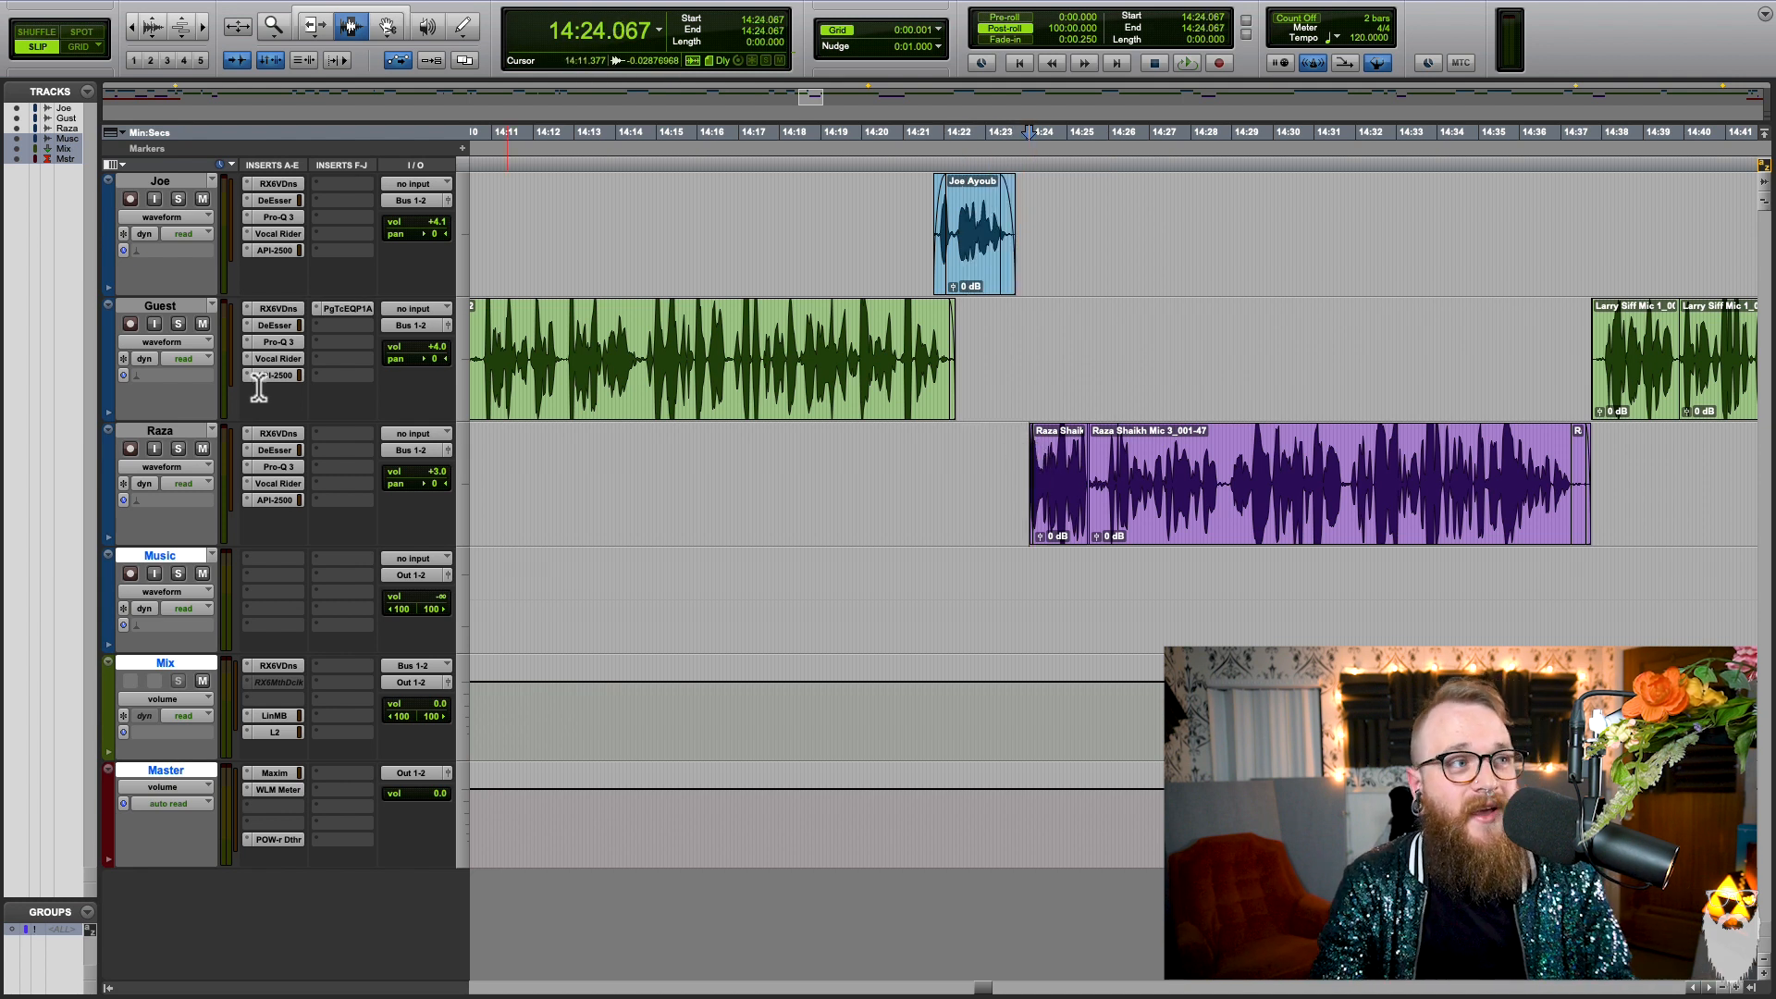
Step: Select the Guest track and audition the end of its clip at shuttle lock speed through the first track's short clip
left_click(148, 307)
left_click(600, 448)
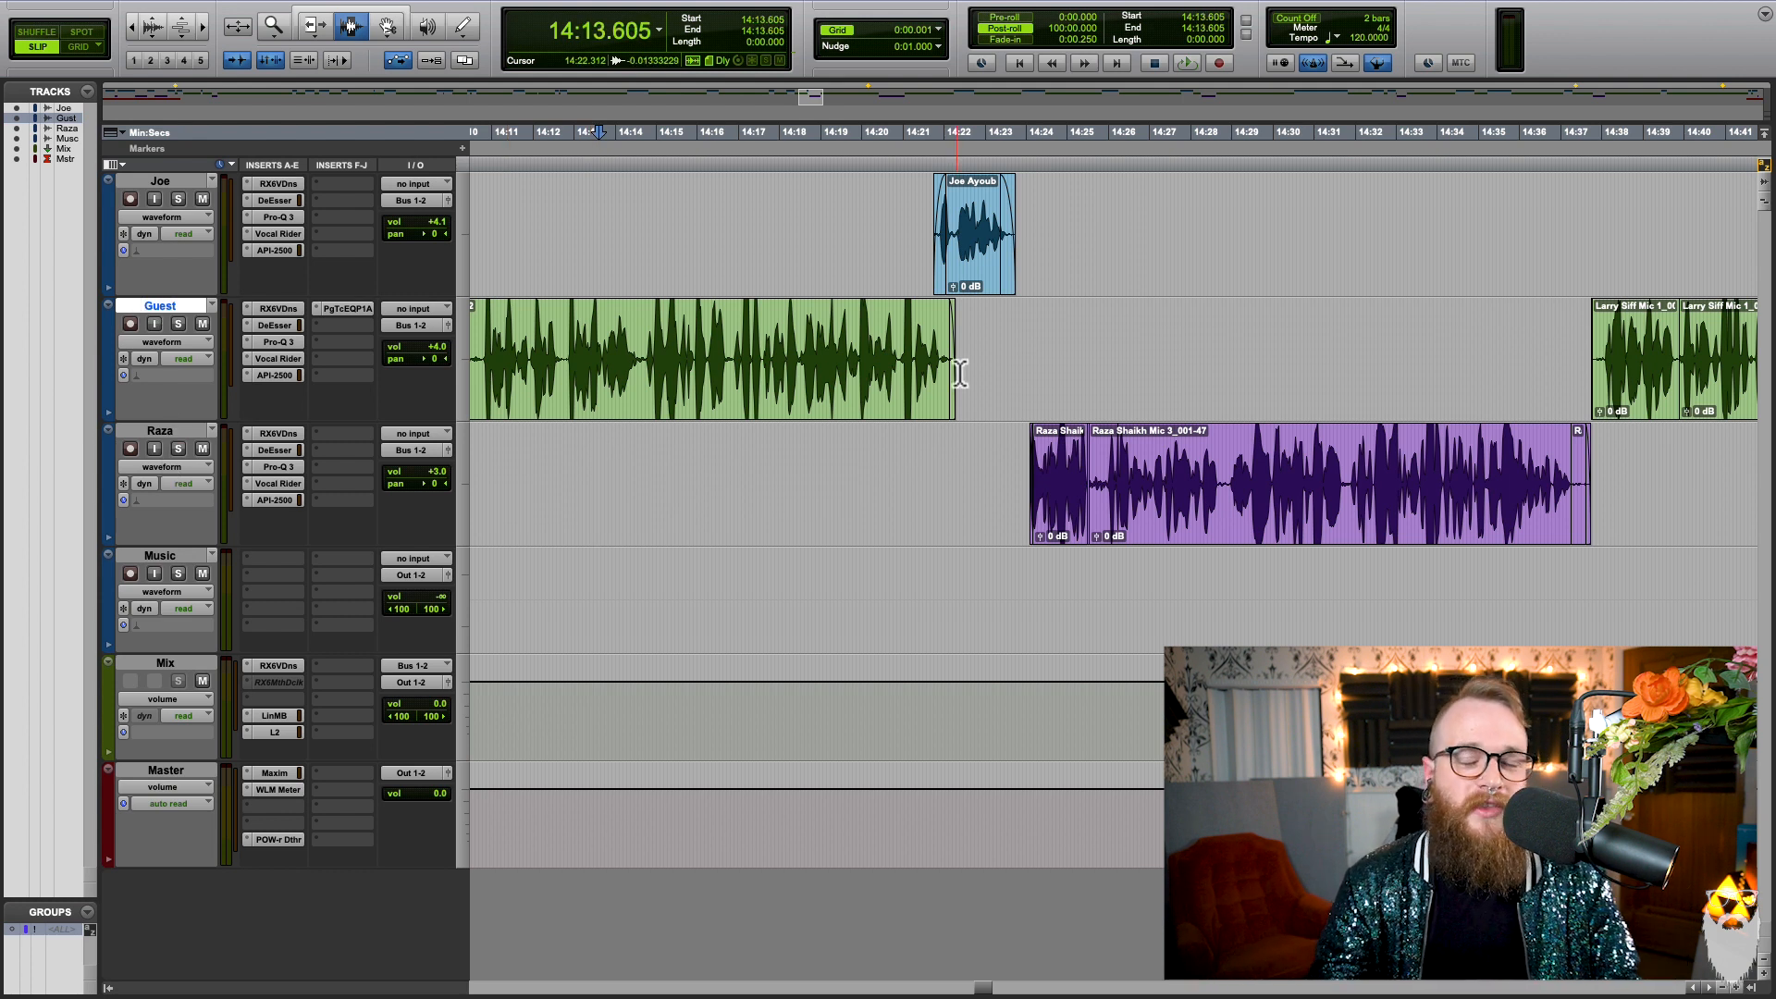
left_click(1036, 273)
key("r")
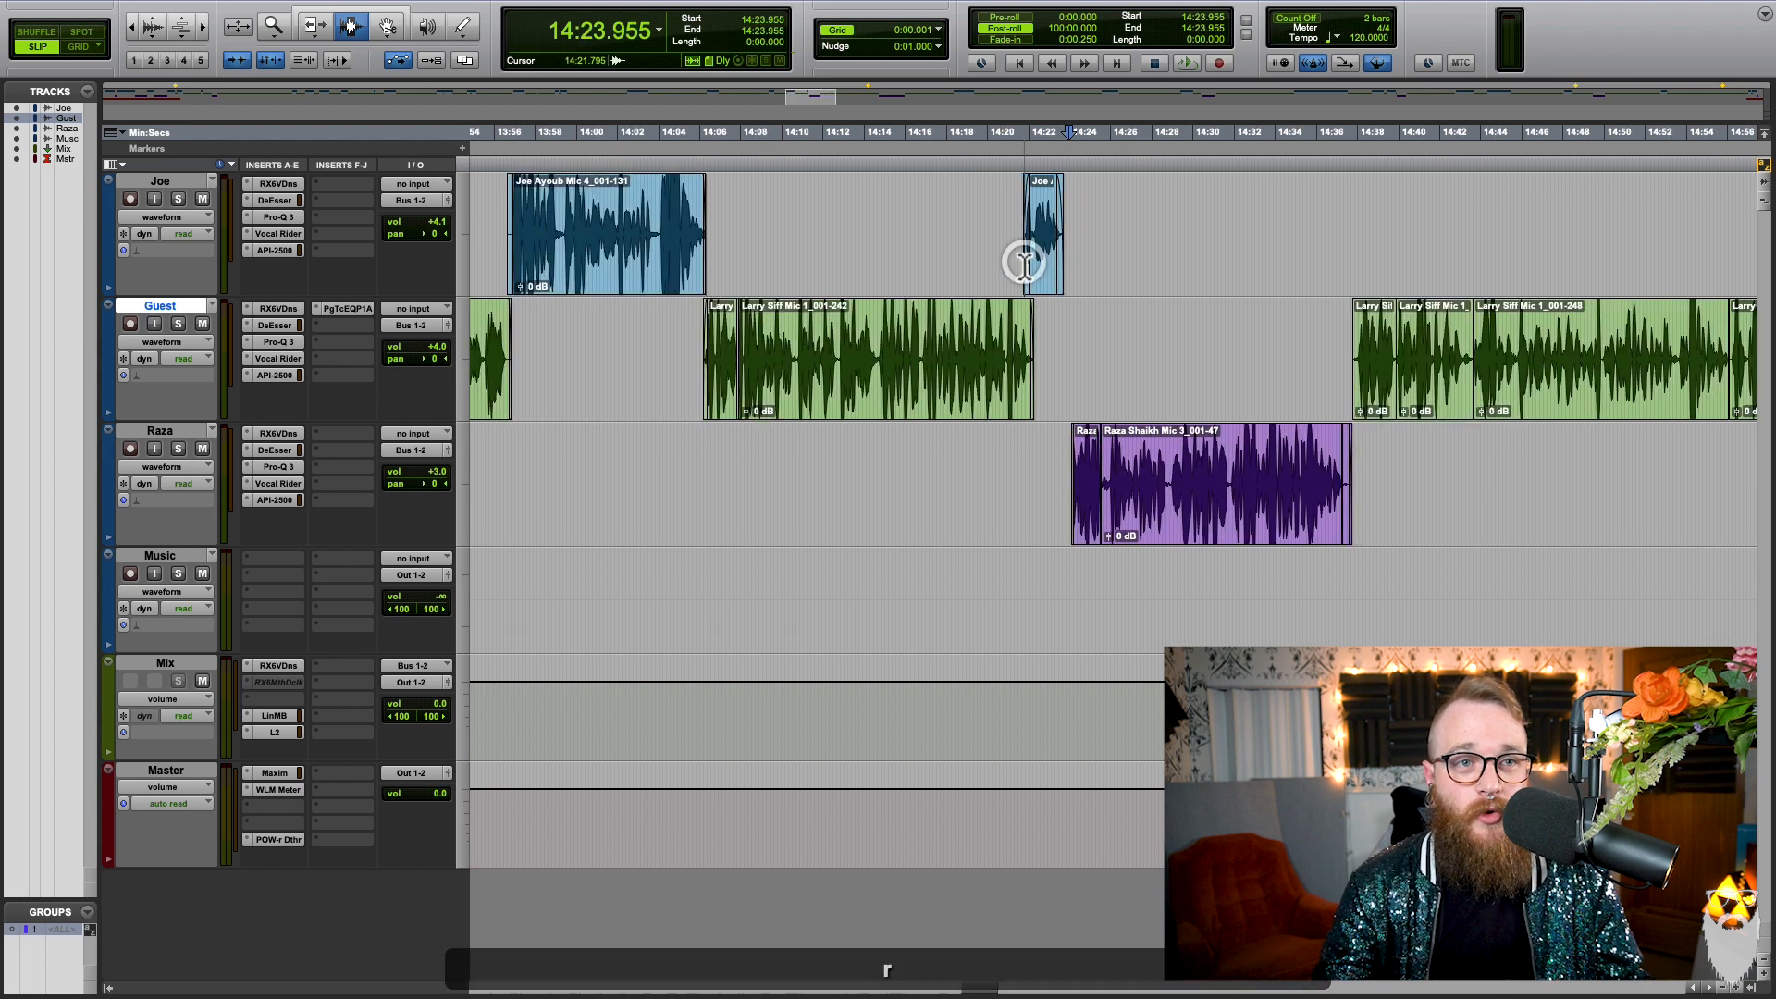
left_click_drag(953, 269, 970, 352)
key("ctrl+9")
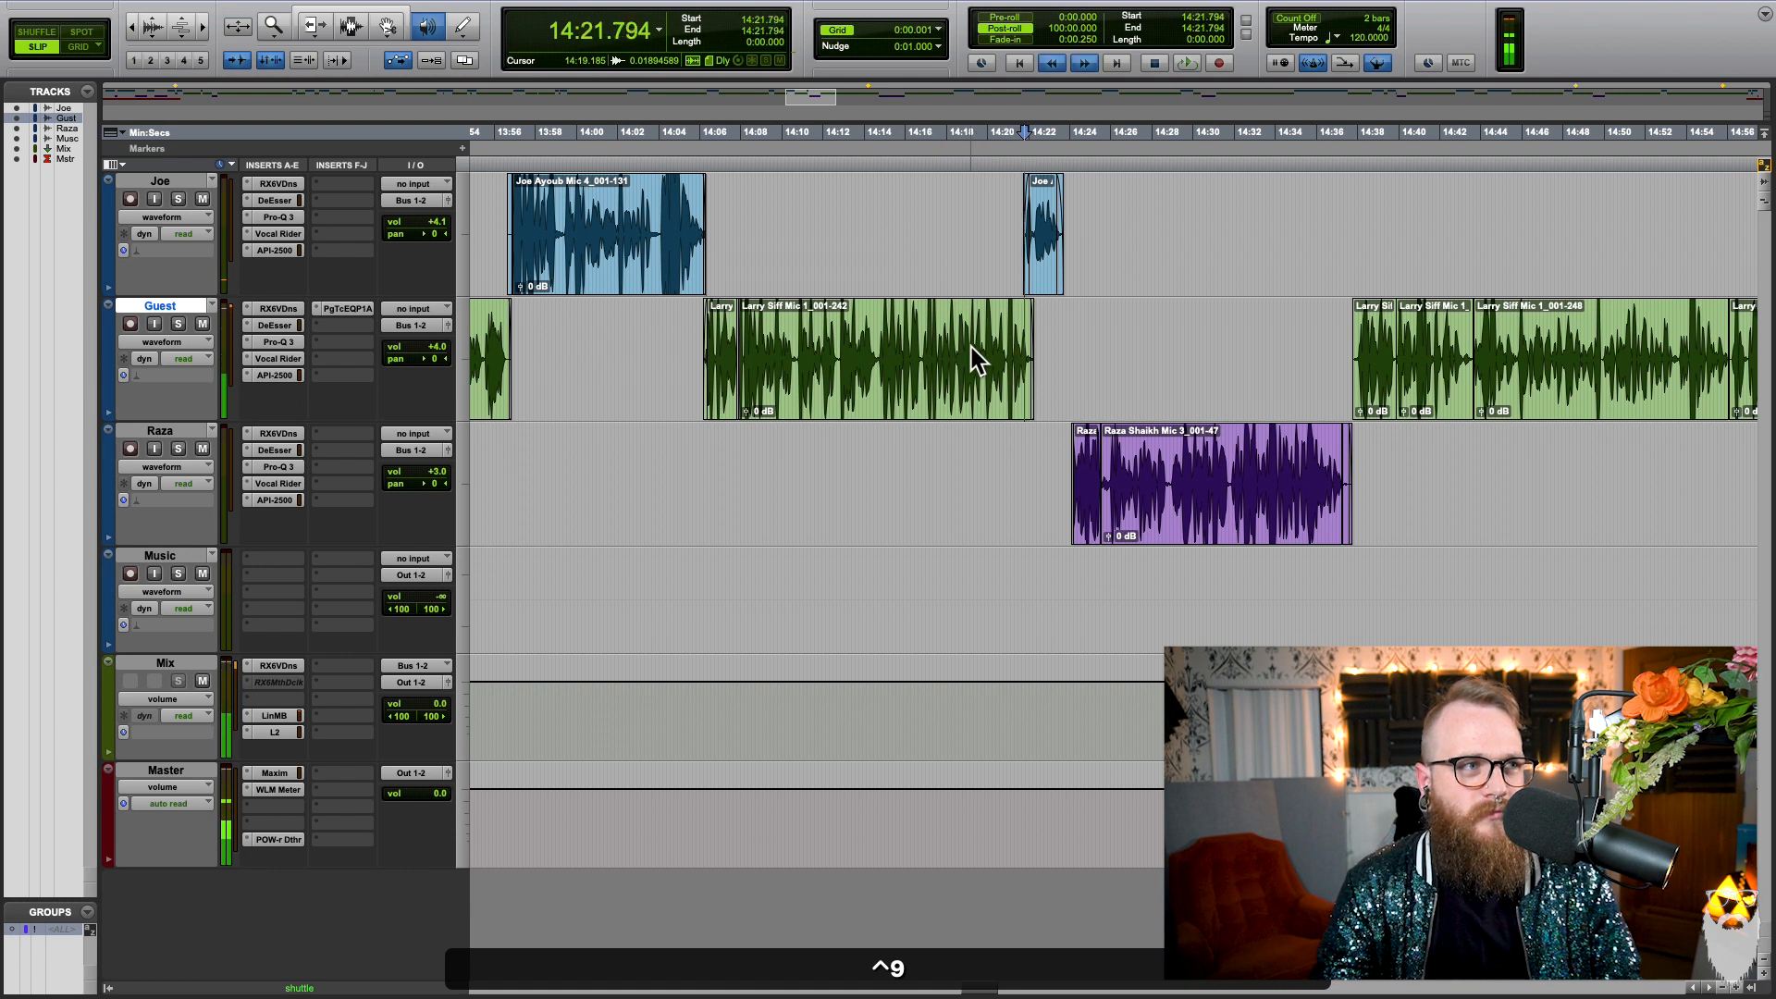
key("space")
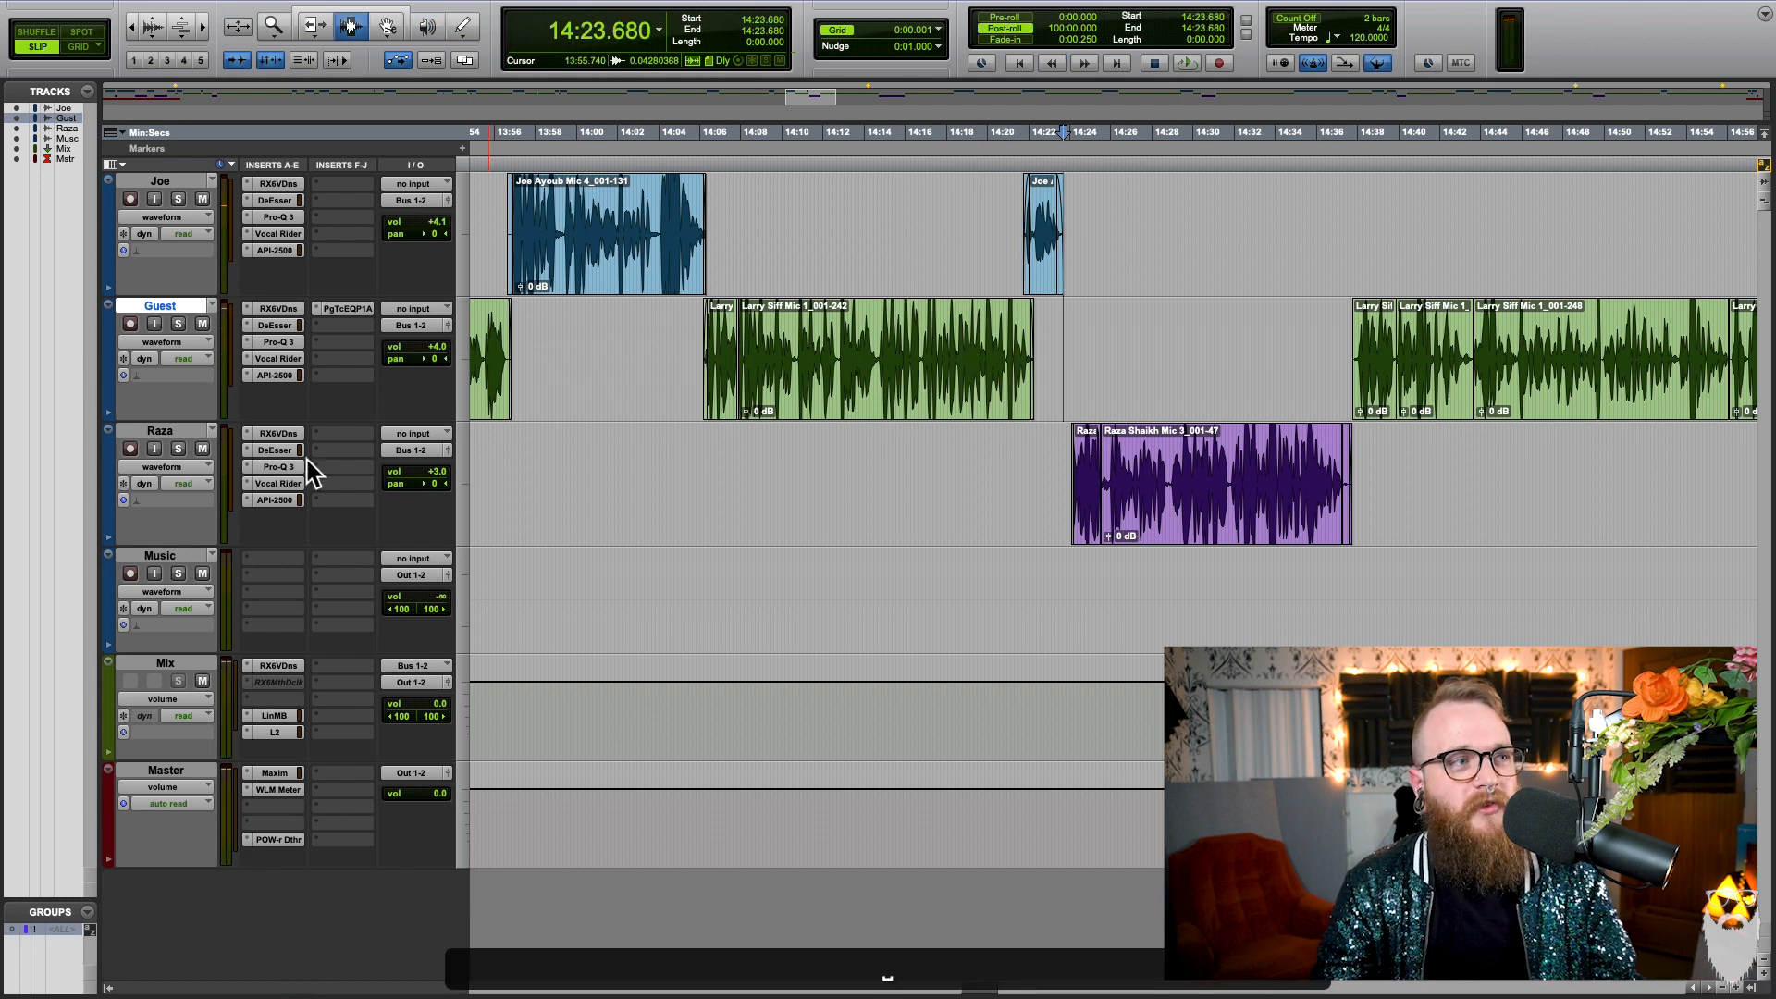
Step: Move the third voice track above the Guest track, and return it to its place below
left_click_drag(199, 444, 198, 305)
left_click(1078, 291)
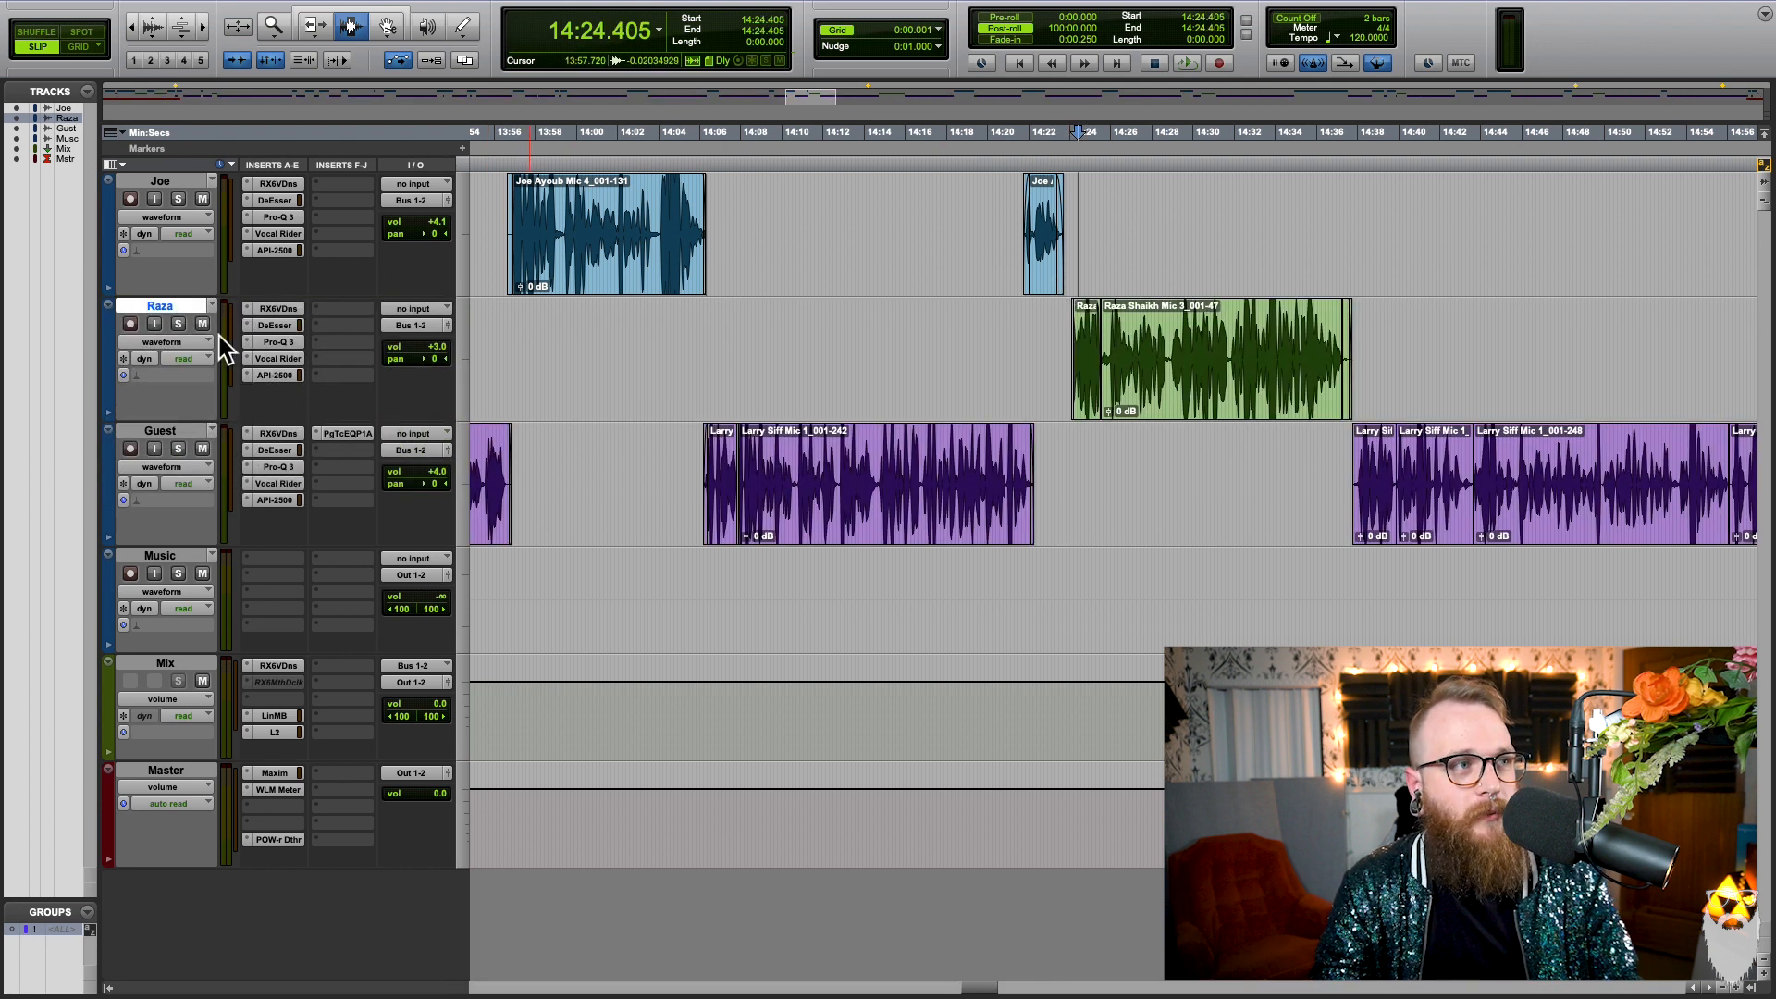
left_click_drag(189, 319, 179, 516)
Step: Move the first voice track below the other two voice tracks
scroll(952, 333, "right", 5)
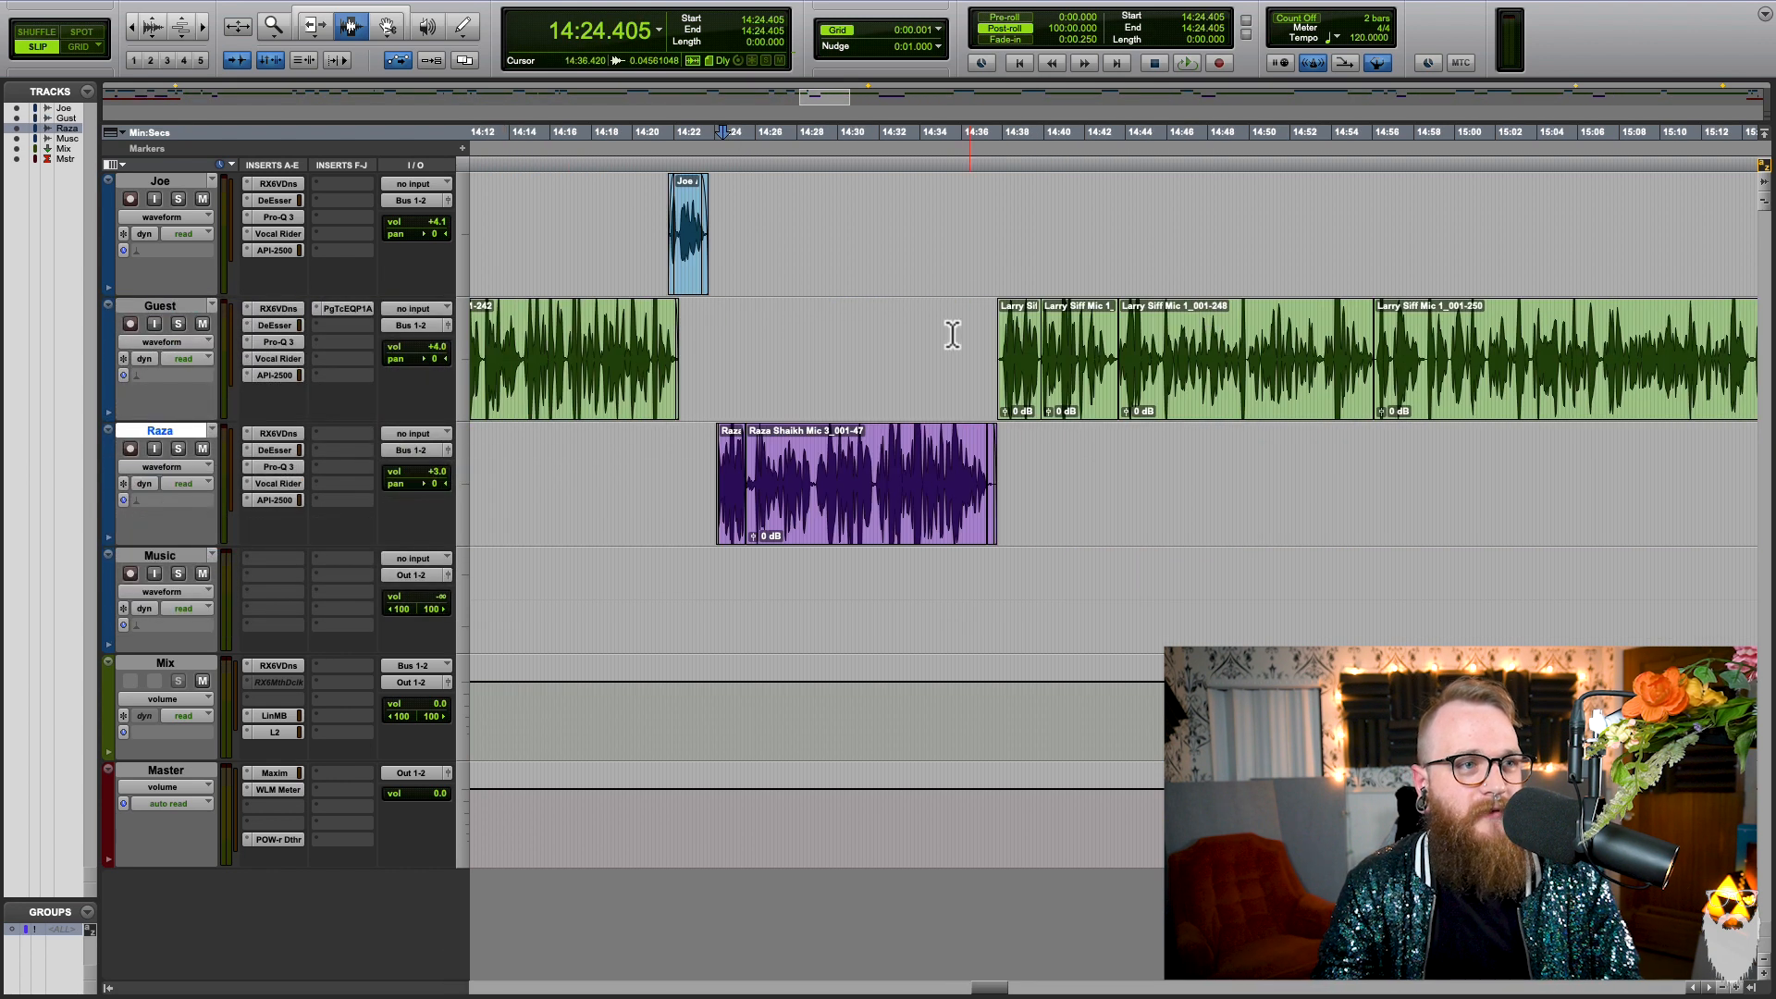
left_click(857, 485, "shift")
left_click_drag(185, 177, 226, 515)
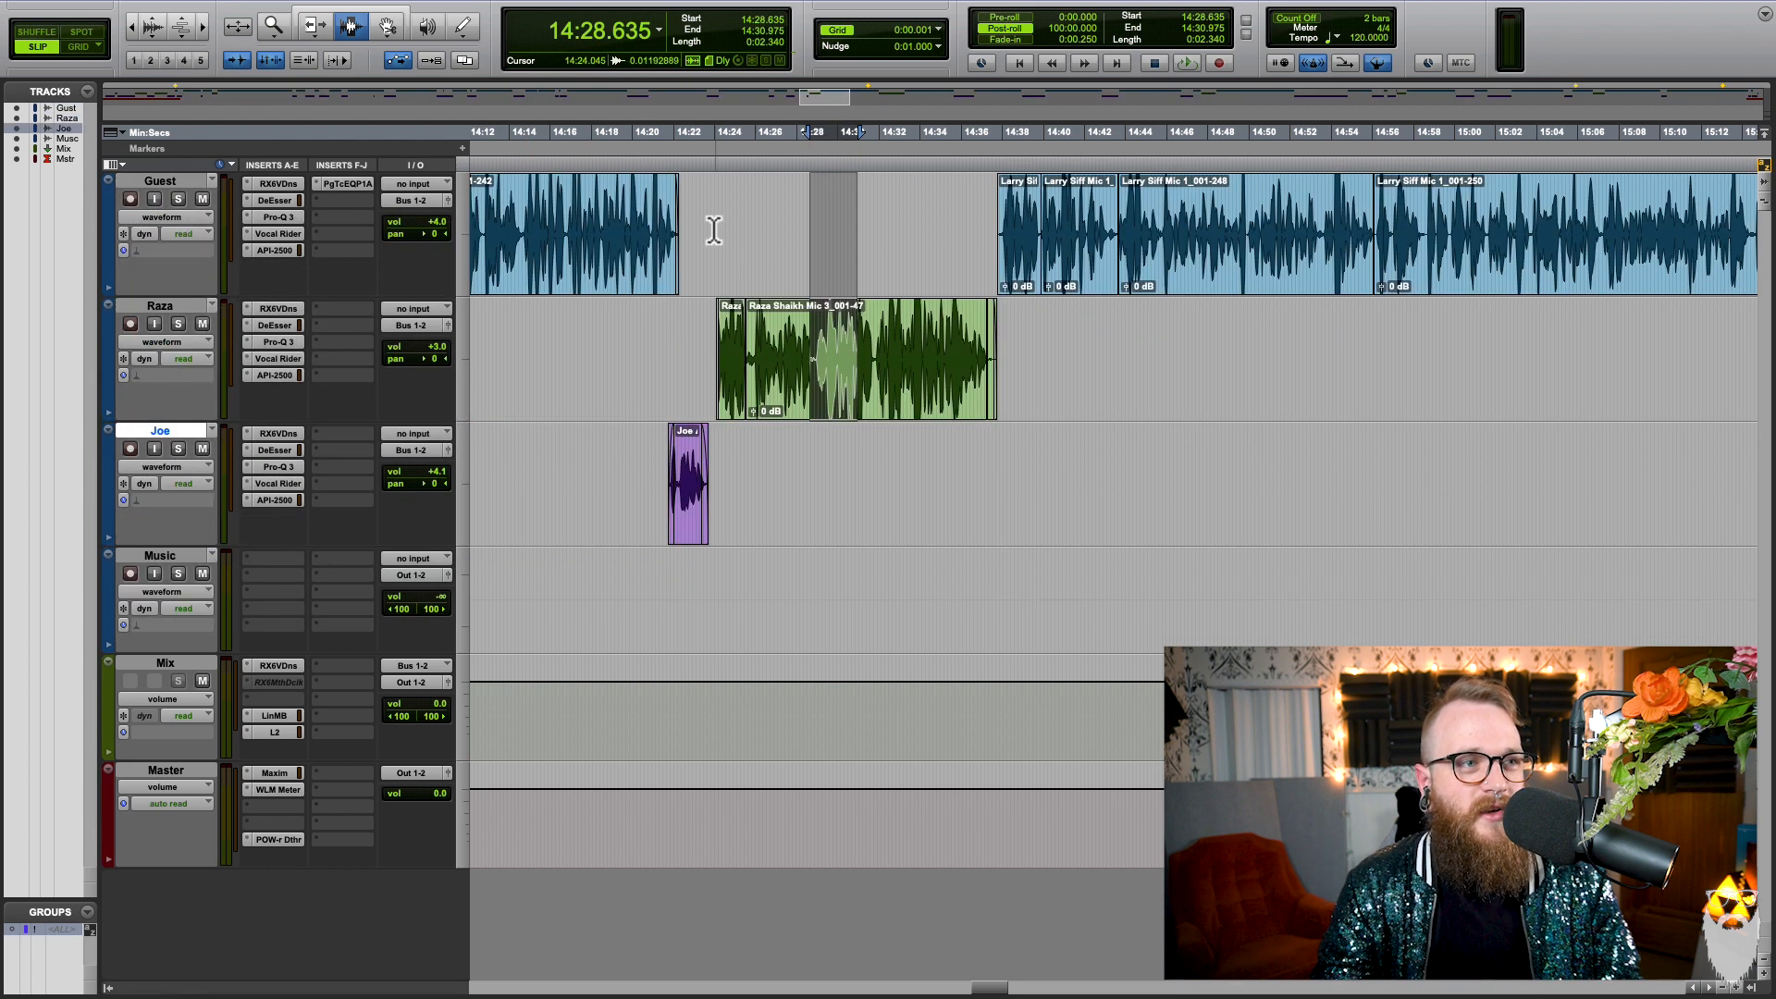
Step: Return the moved voice track to the top of the track order, above the Guest track
left_click_drag(713, 226, 902, 384)
left_click(781, 358)
key("r")
key("r")
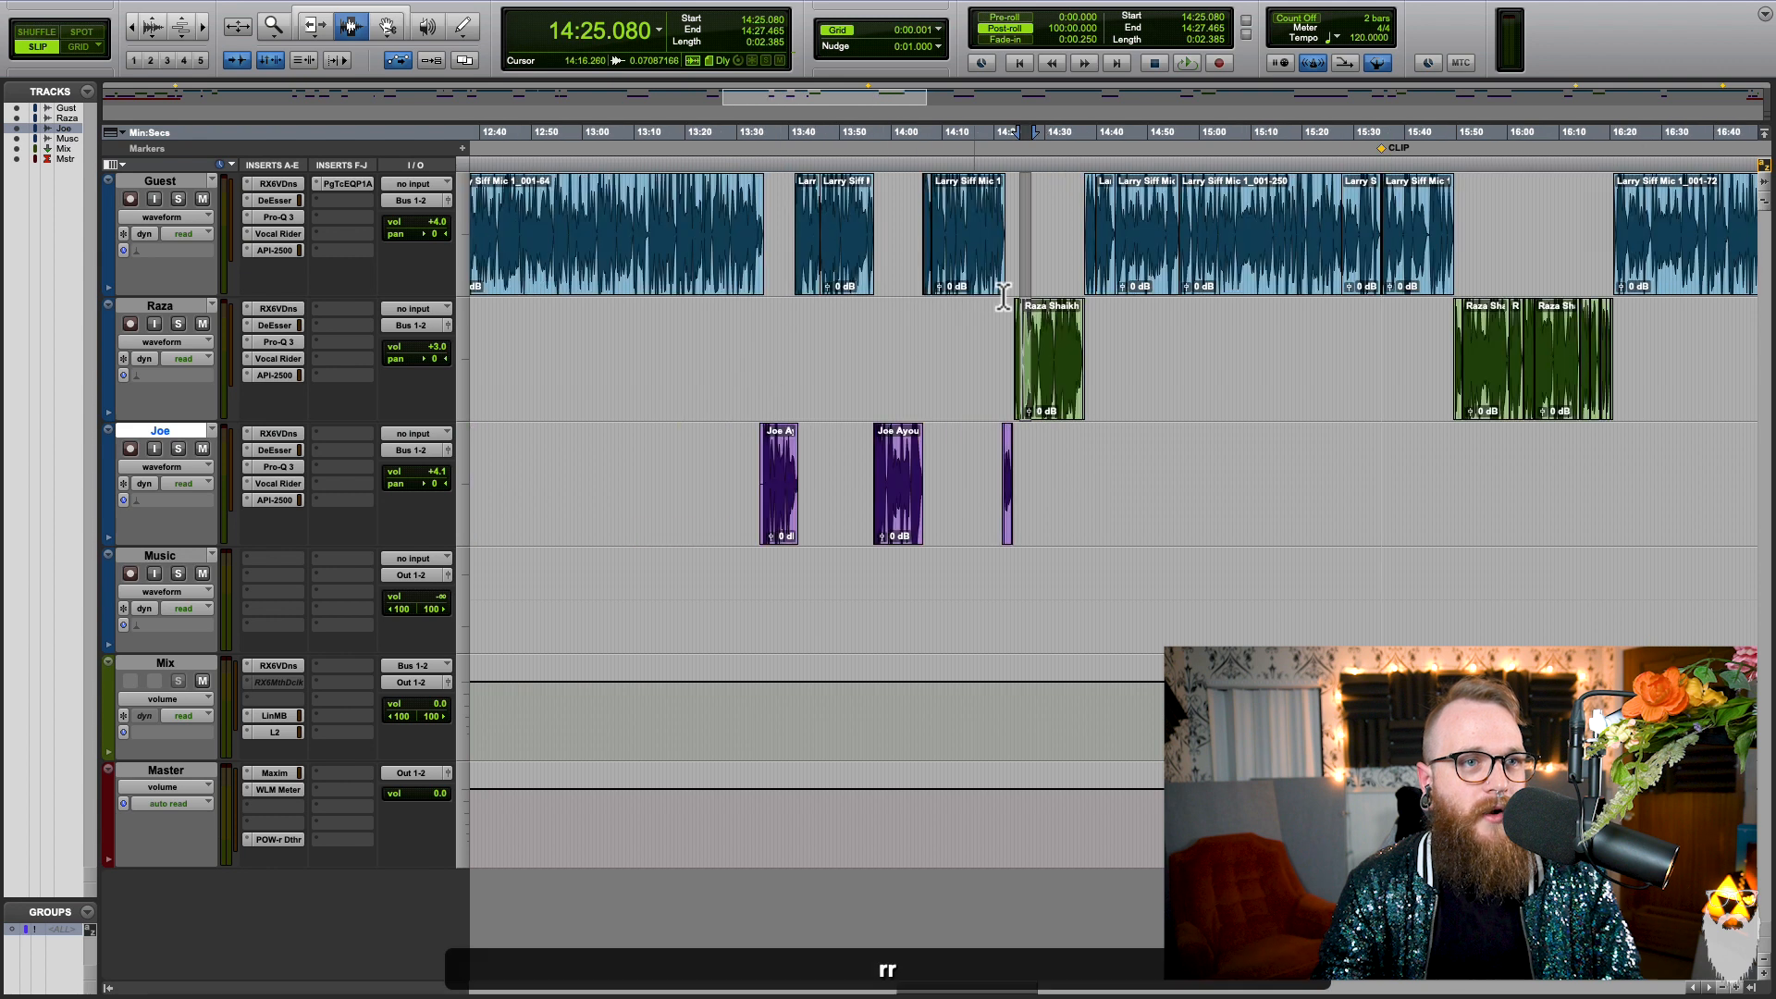
key("r")
left_click_drag(1114, 268, 1534, 375)
left_click(1231, 349)
key("F7")
key("t")
key("t")
left_click_drag(162, 431, 163, 176)
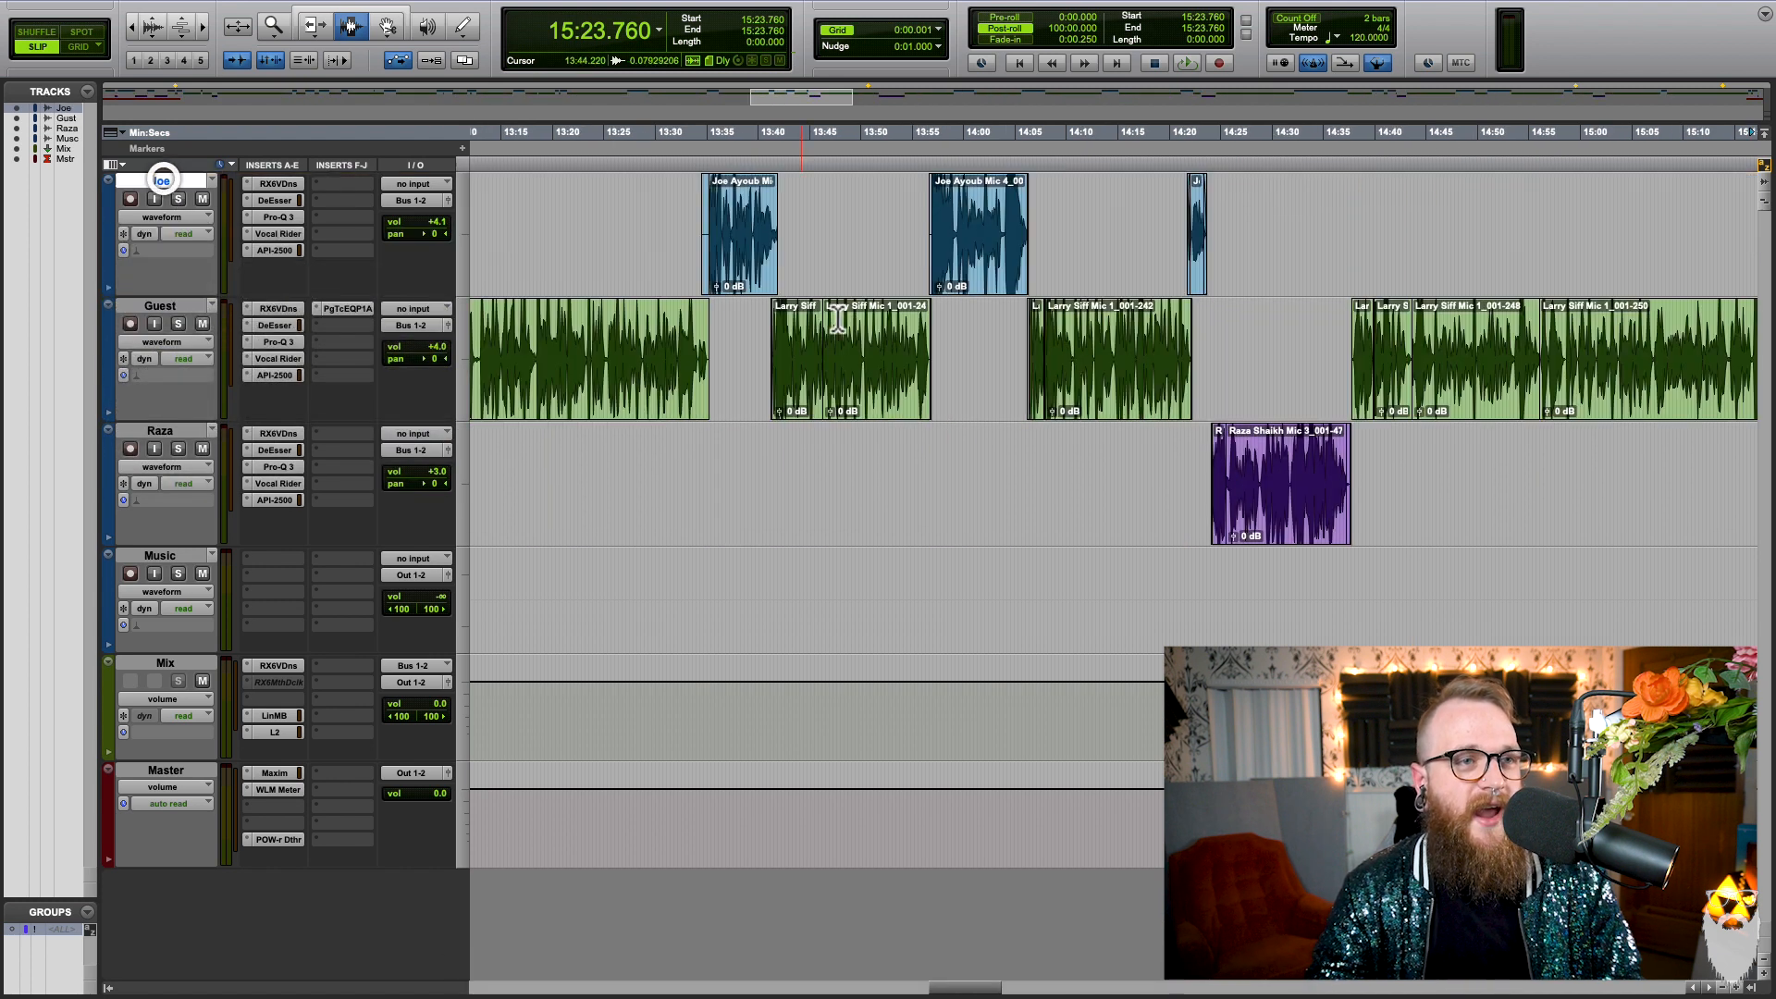
key("r")
left_click_drag(1061, 357, 1152, 333)
left_click(1152, 333)
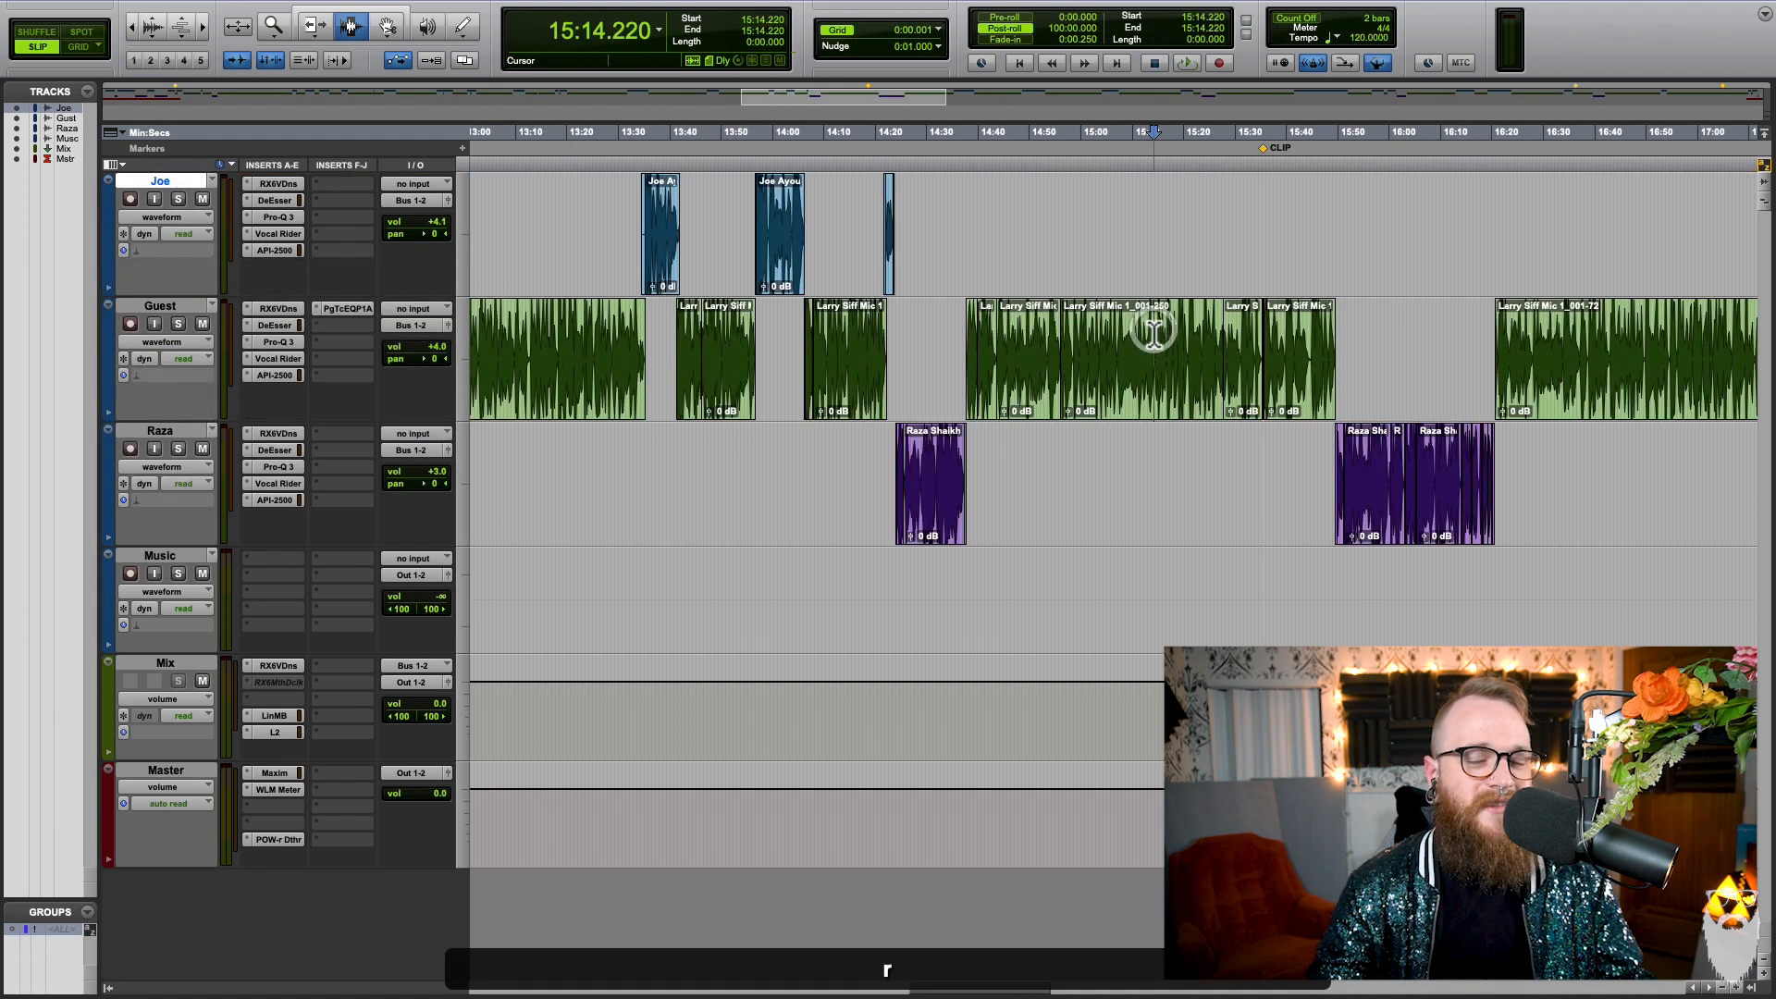
left_click_drag(1024, 234, 1095, 342)
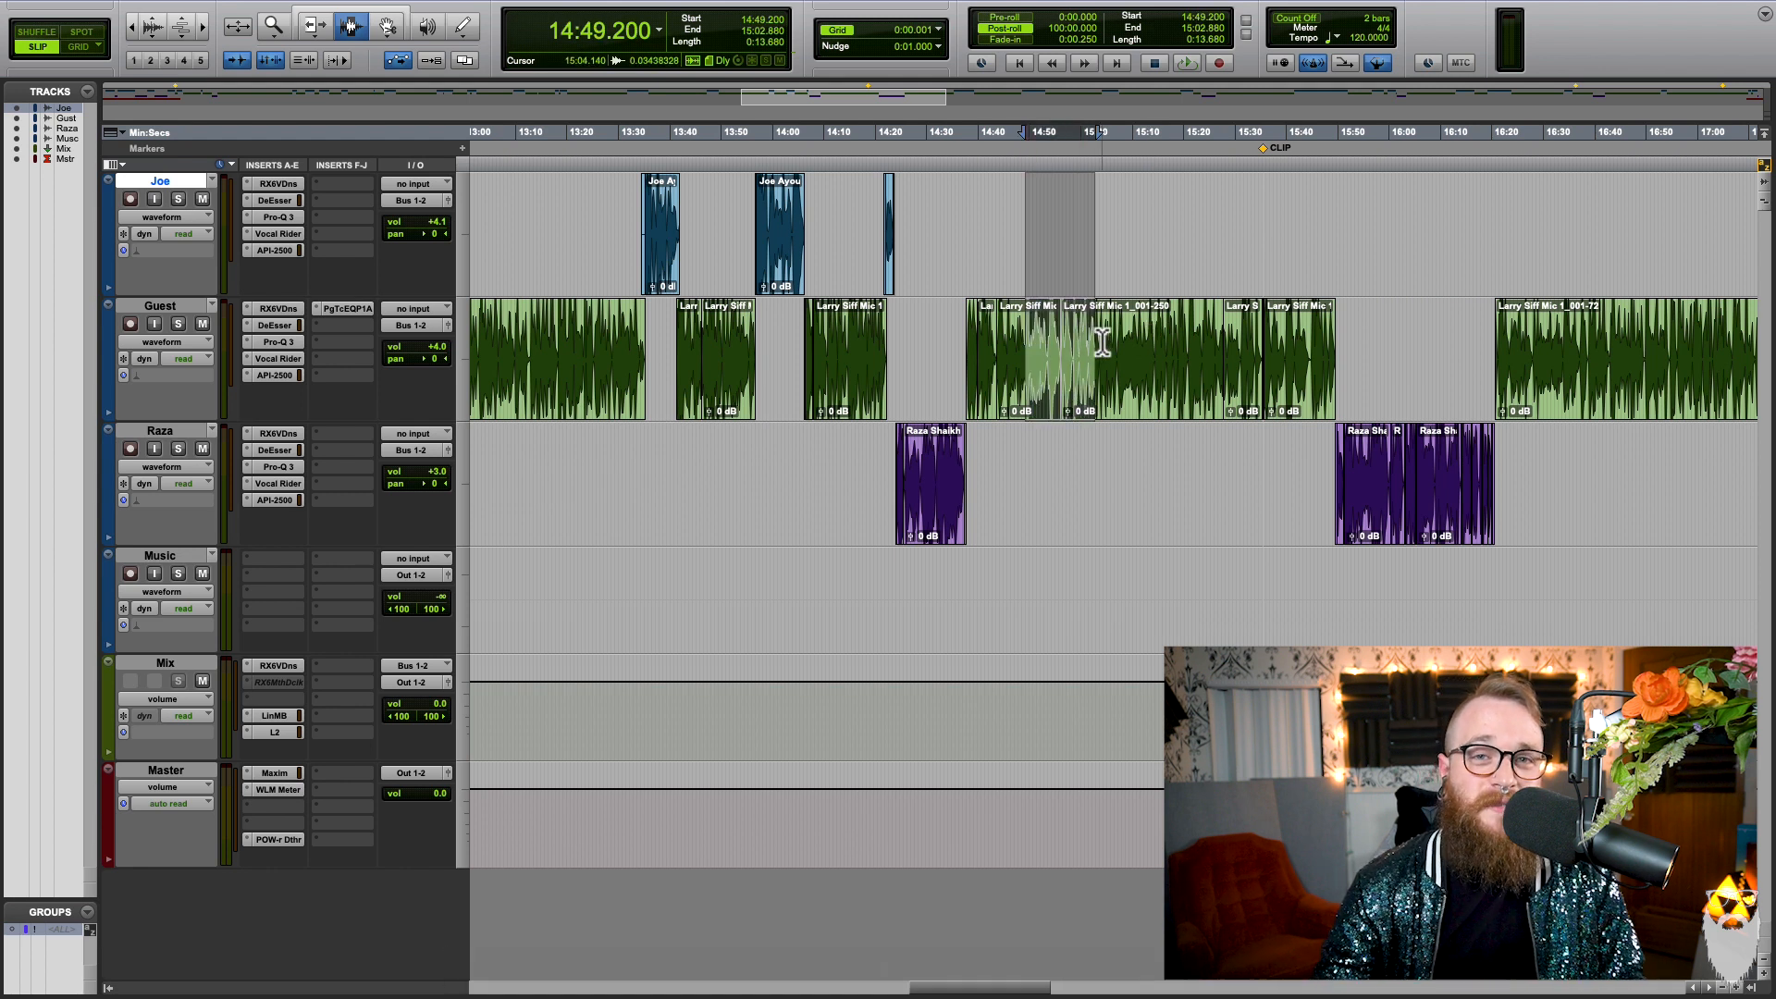
left_click(1101, 342)
scroll(1103, 333, "left", 3)
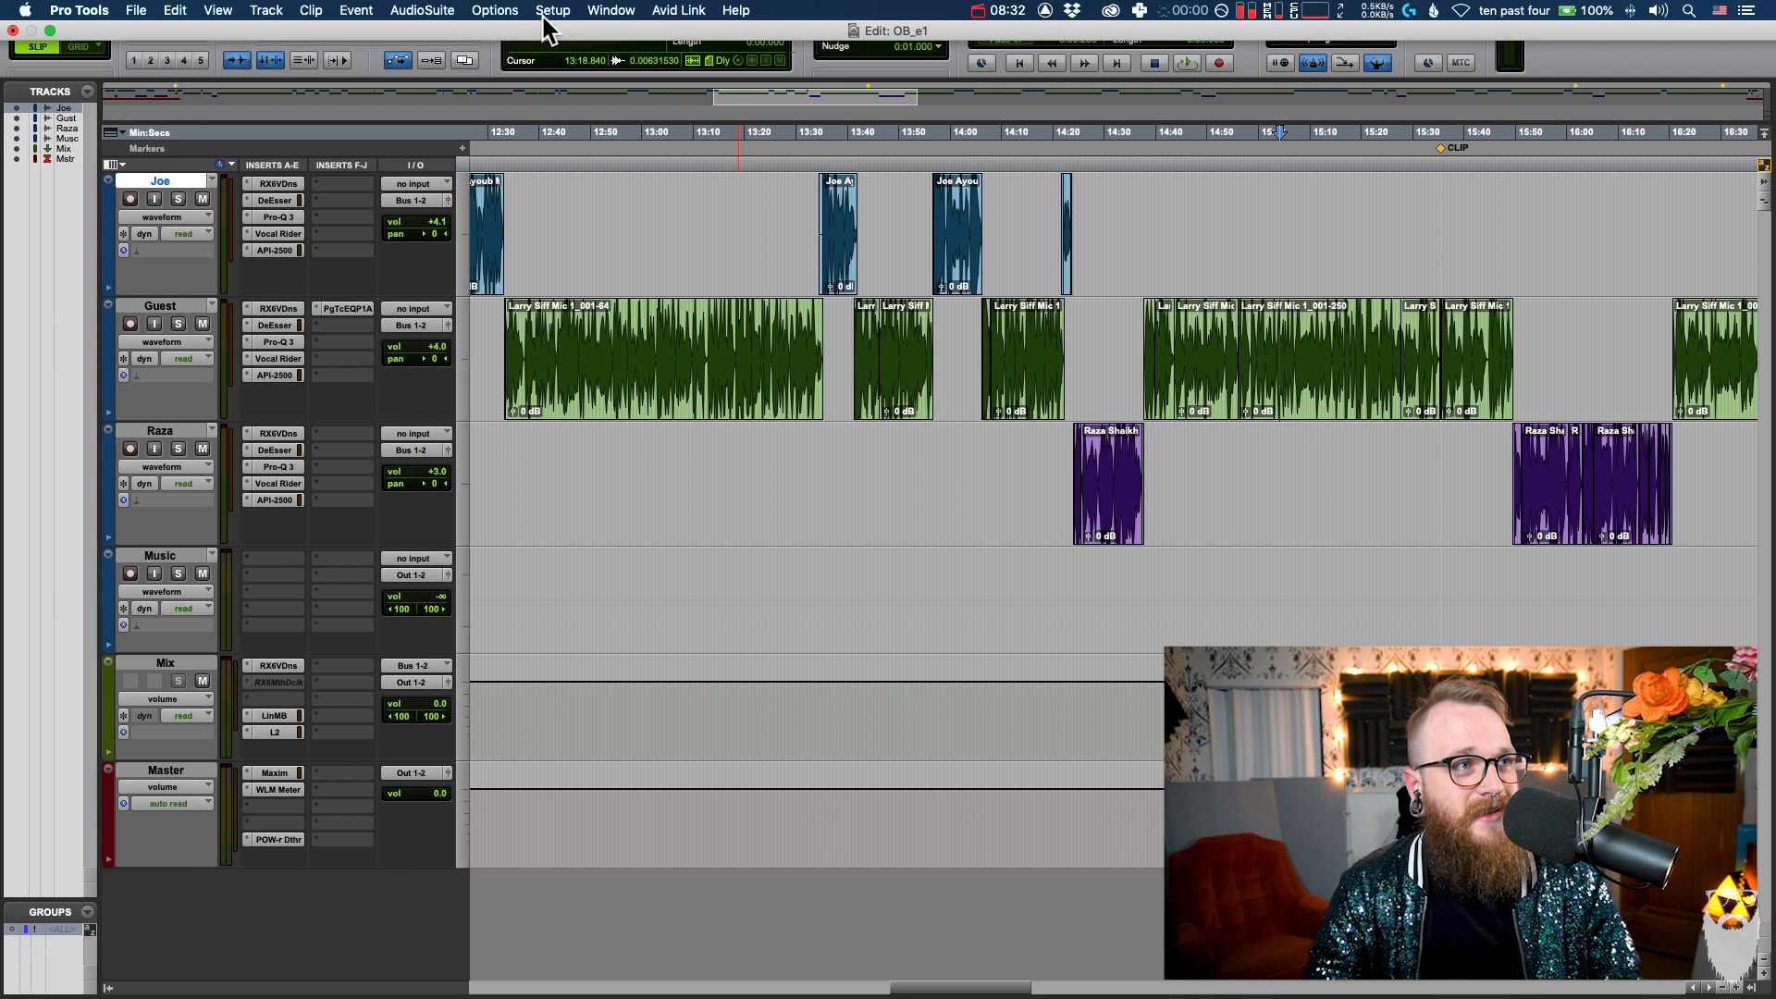
Step: Set the custom shuttle lock speed to 230% in the operation preferences and apply it
left_click(553, 12)
left_click(634, 303)
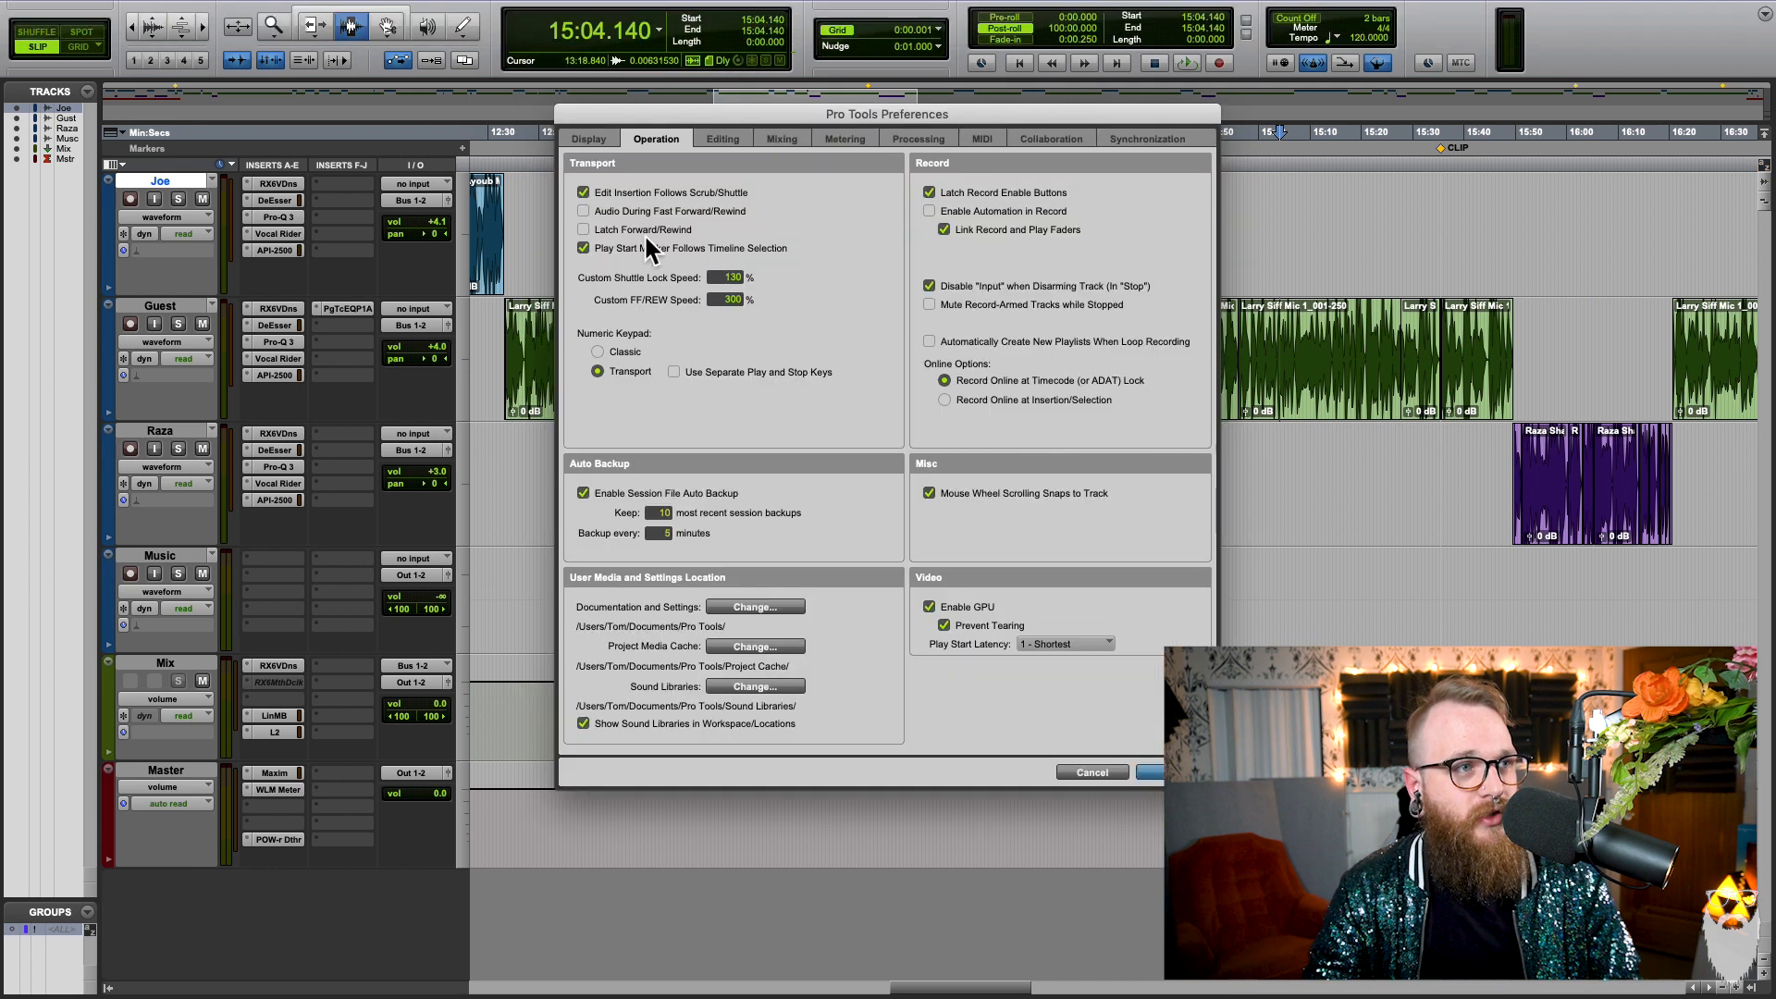
left_click_drag(733, 279, 766, 287)
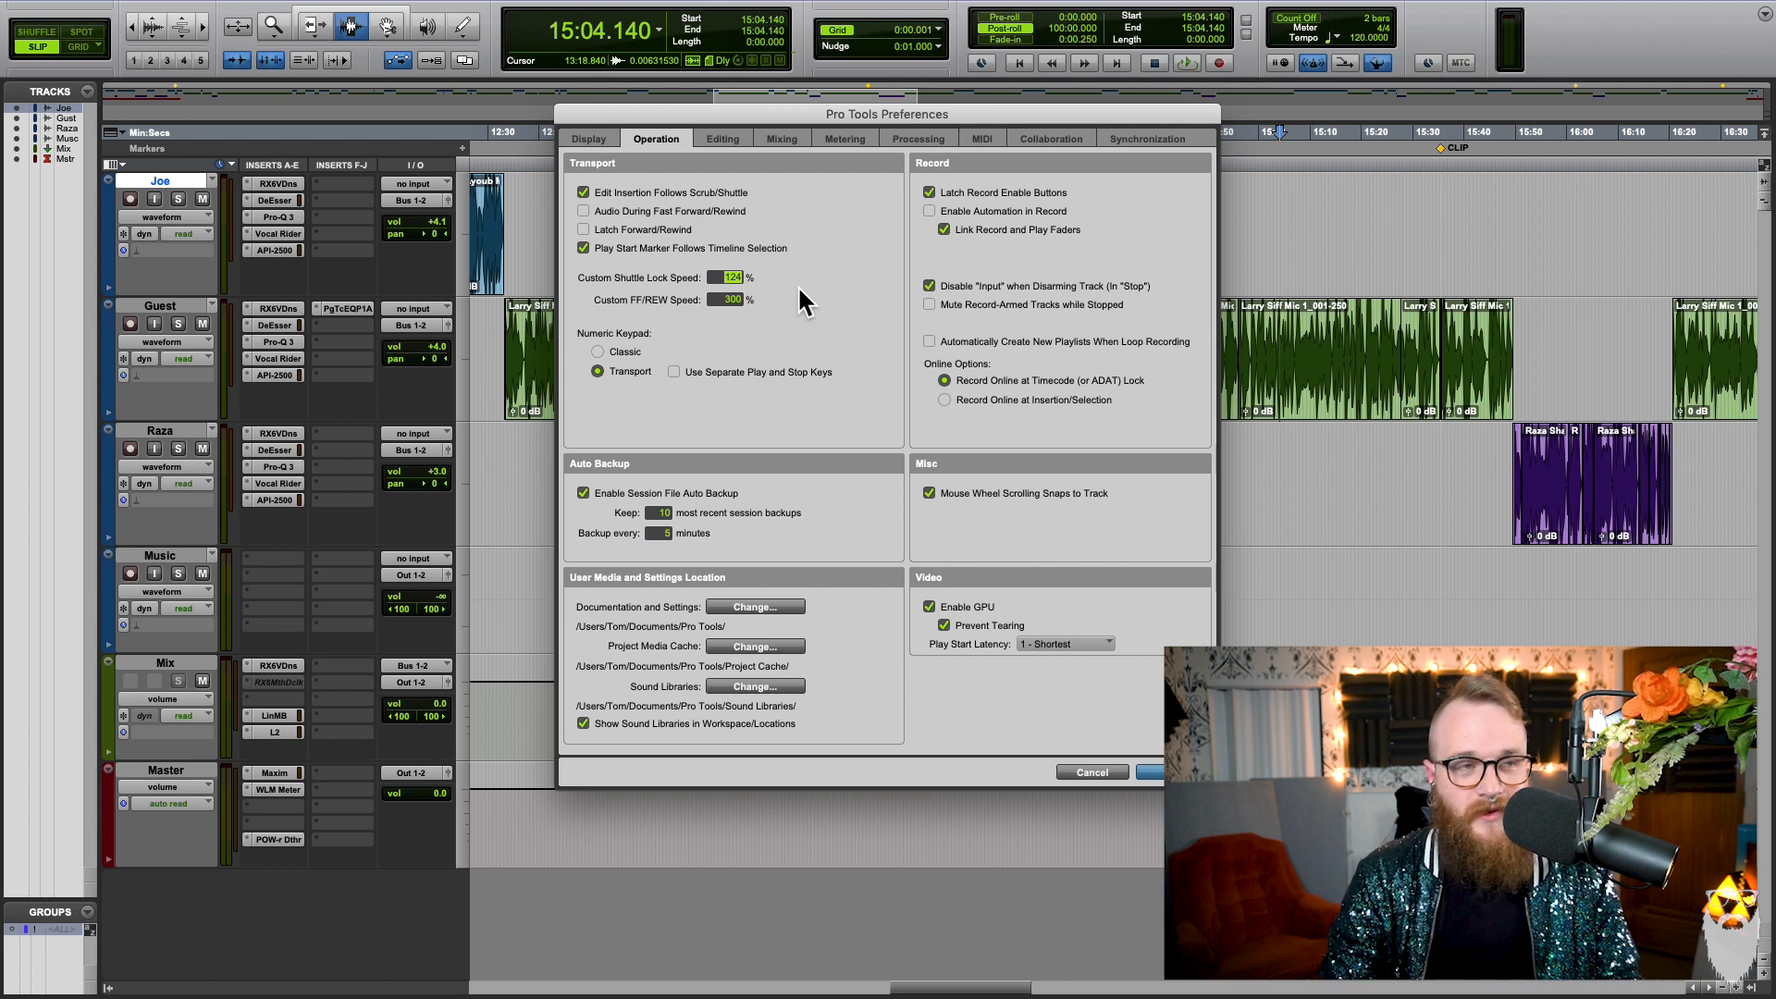
type("230")
key("Return")
key("Return")
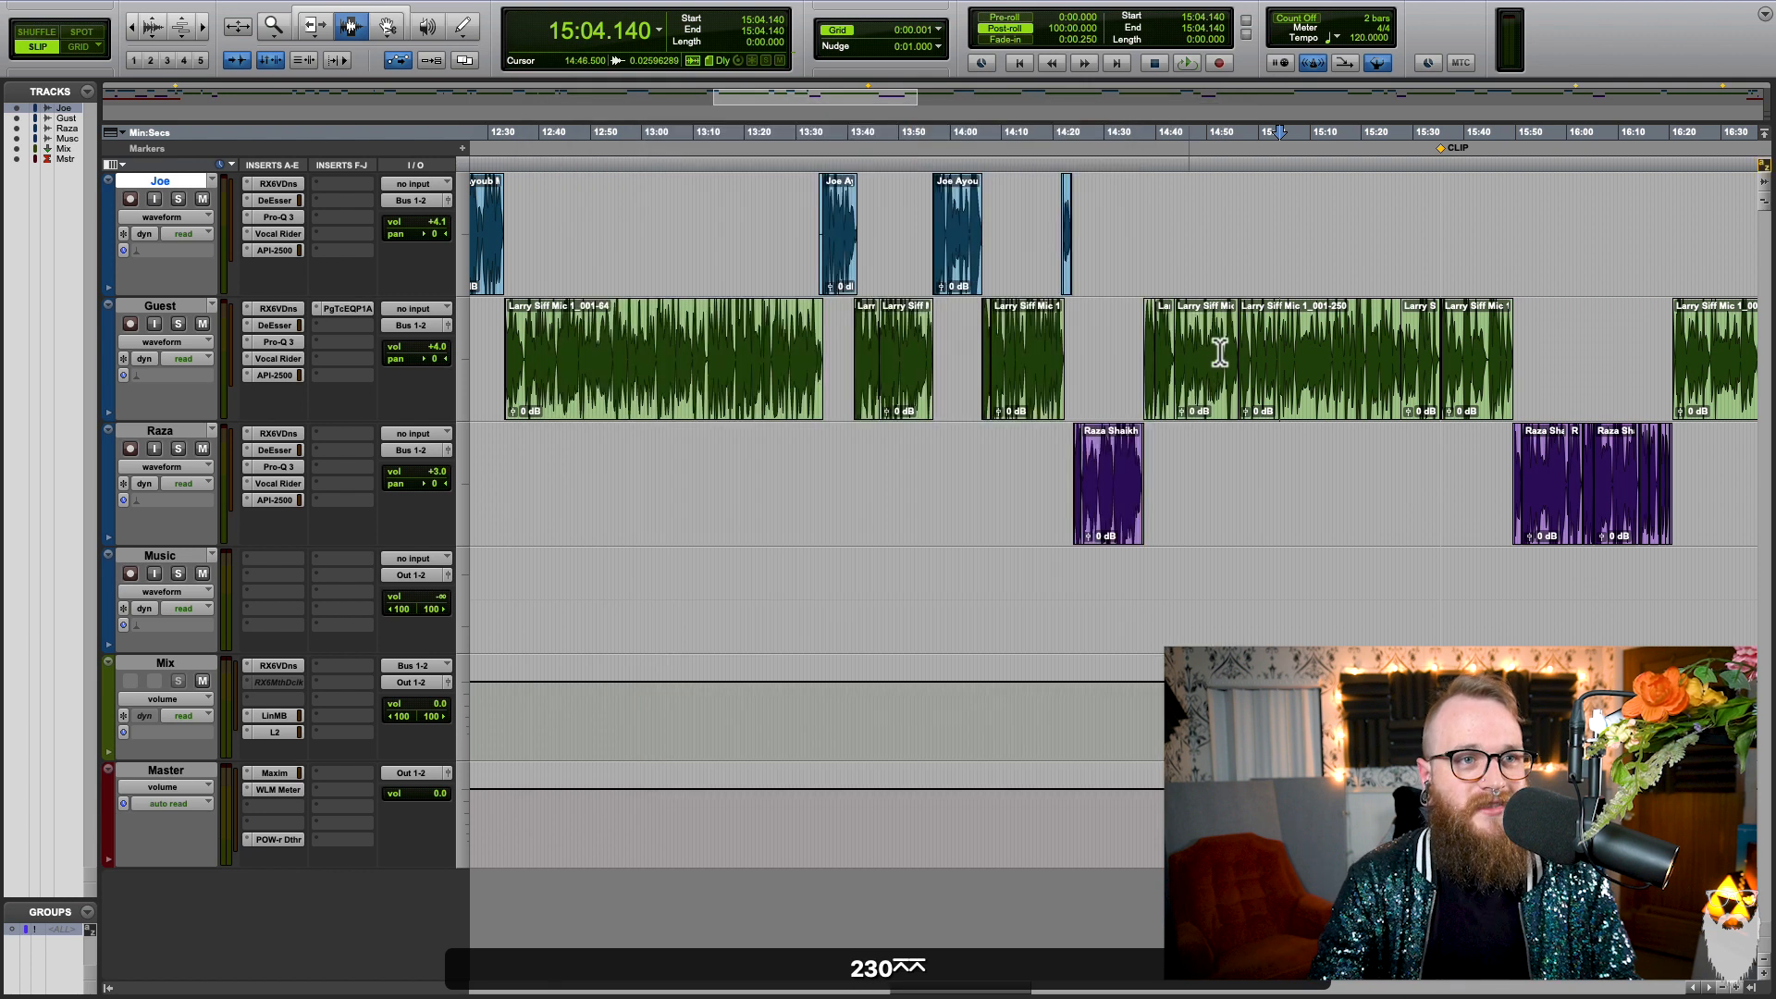
Step: Select about 0.48 seconds of the Guest track from 14:56.287, just after the clip boundary
left_click(1233, 356)
key("t")
key("t")
key("t")
key("r")
key("t")
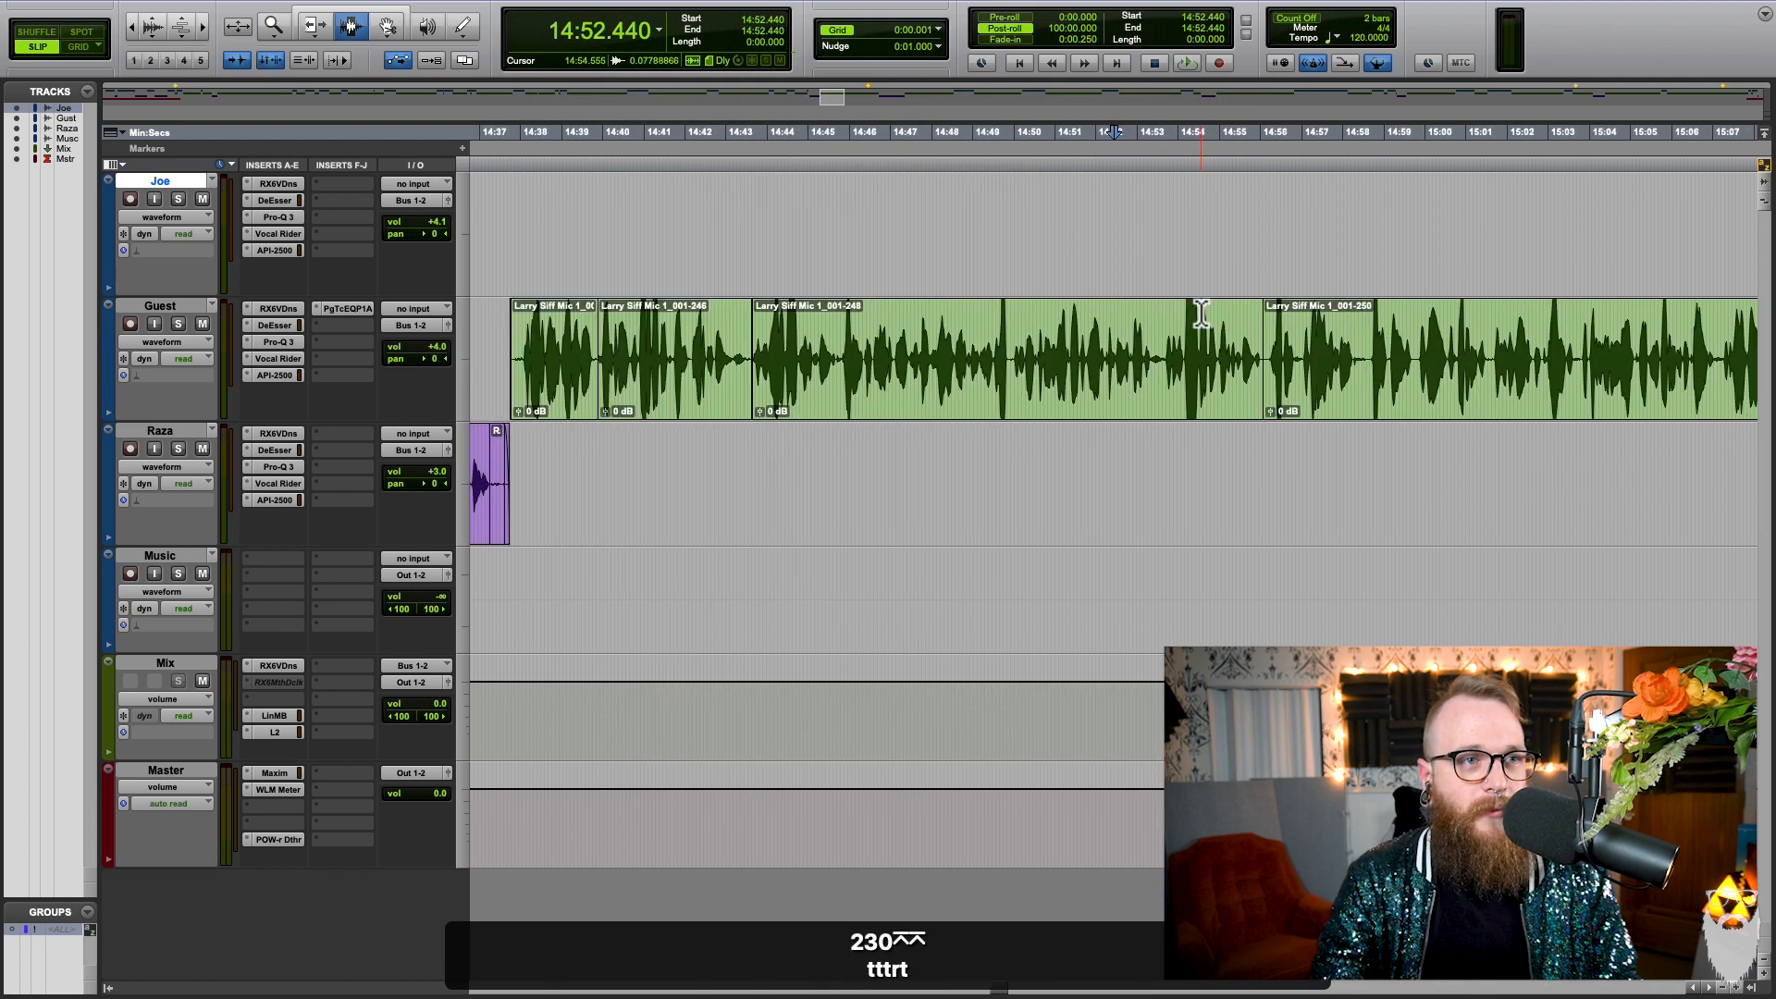
key("t")
left_click(1077, 274)
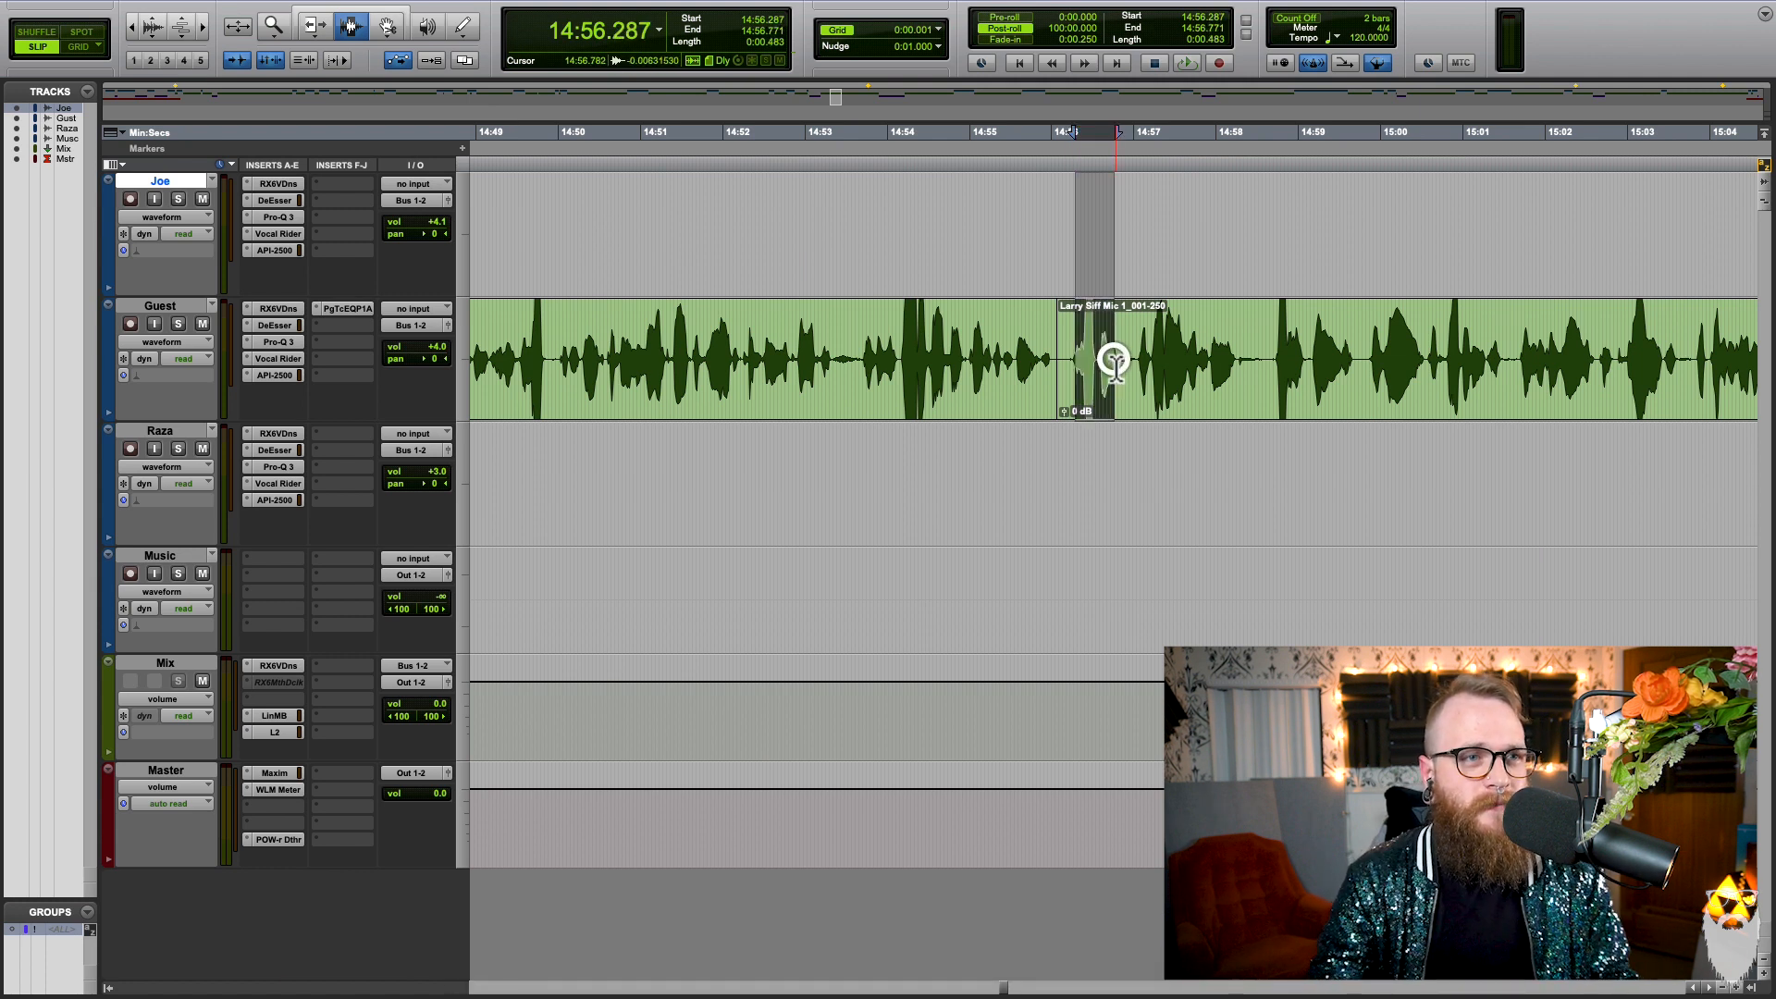
Step: Audition the Guest dialogue from the selection at the custom shuttle lock speed, and stop playback around 15:14
key("ctrl+9")
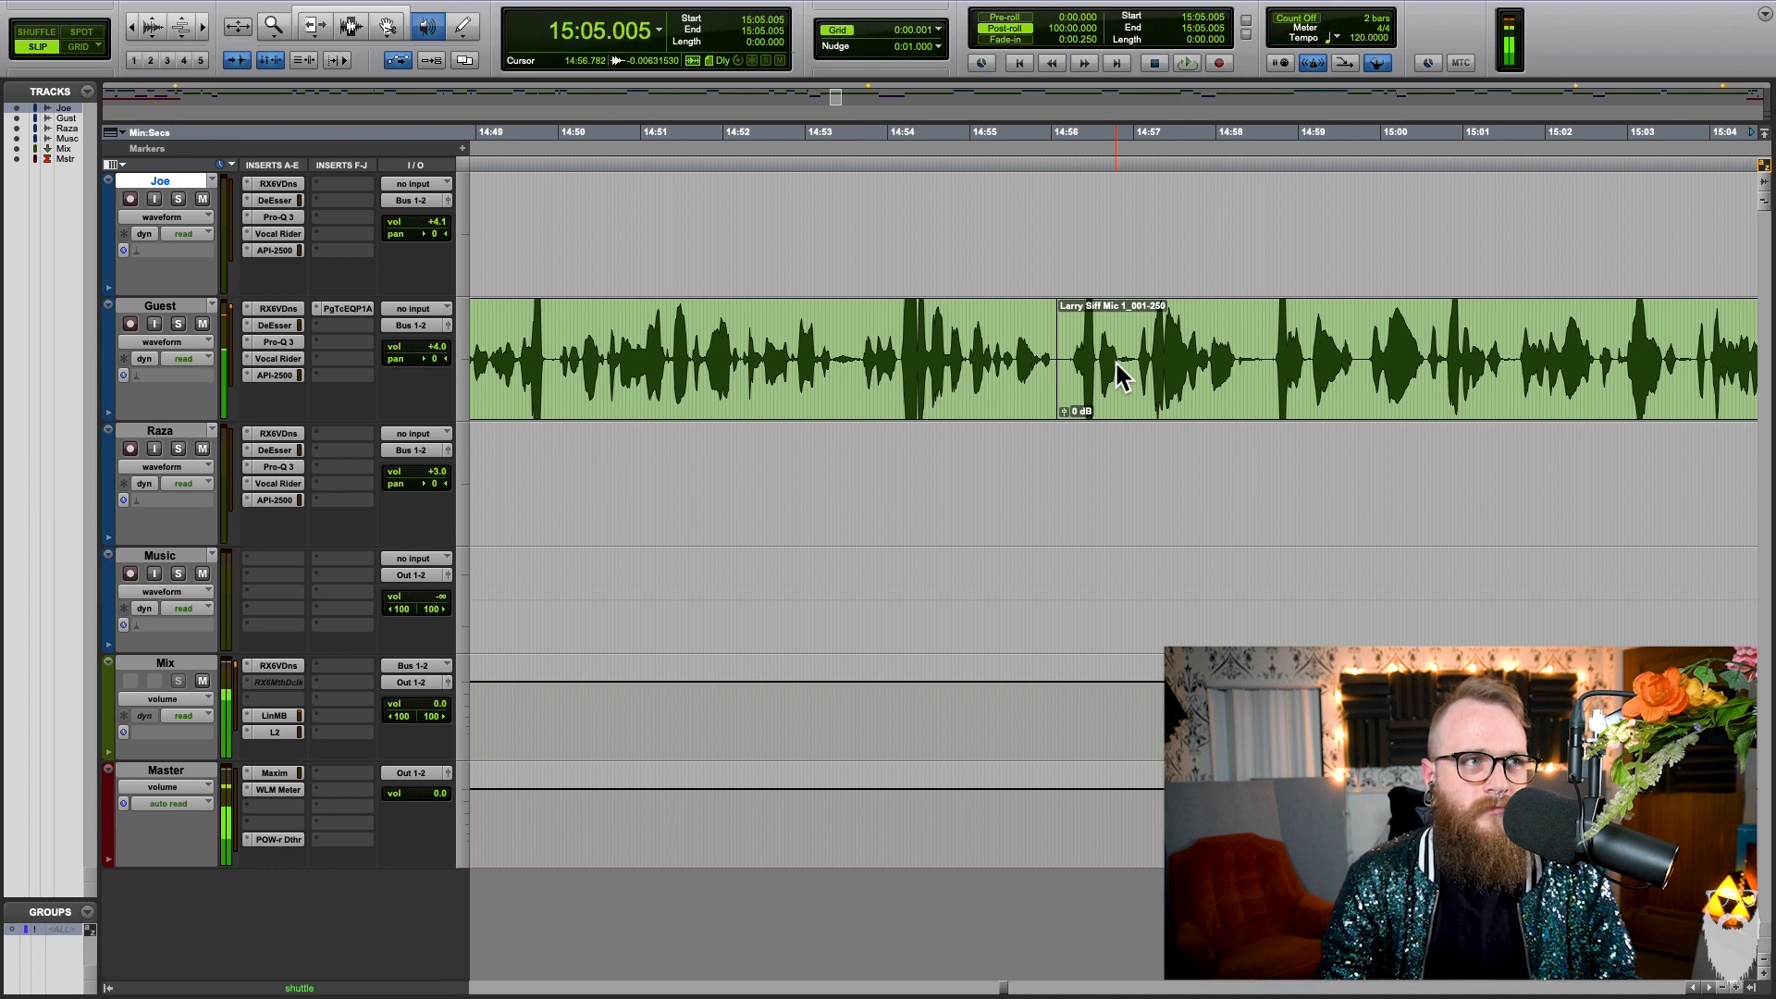
key("r")
key("r")
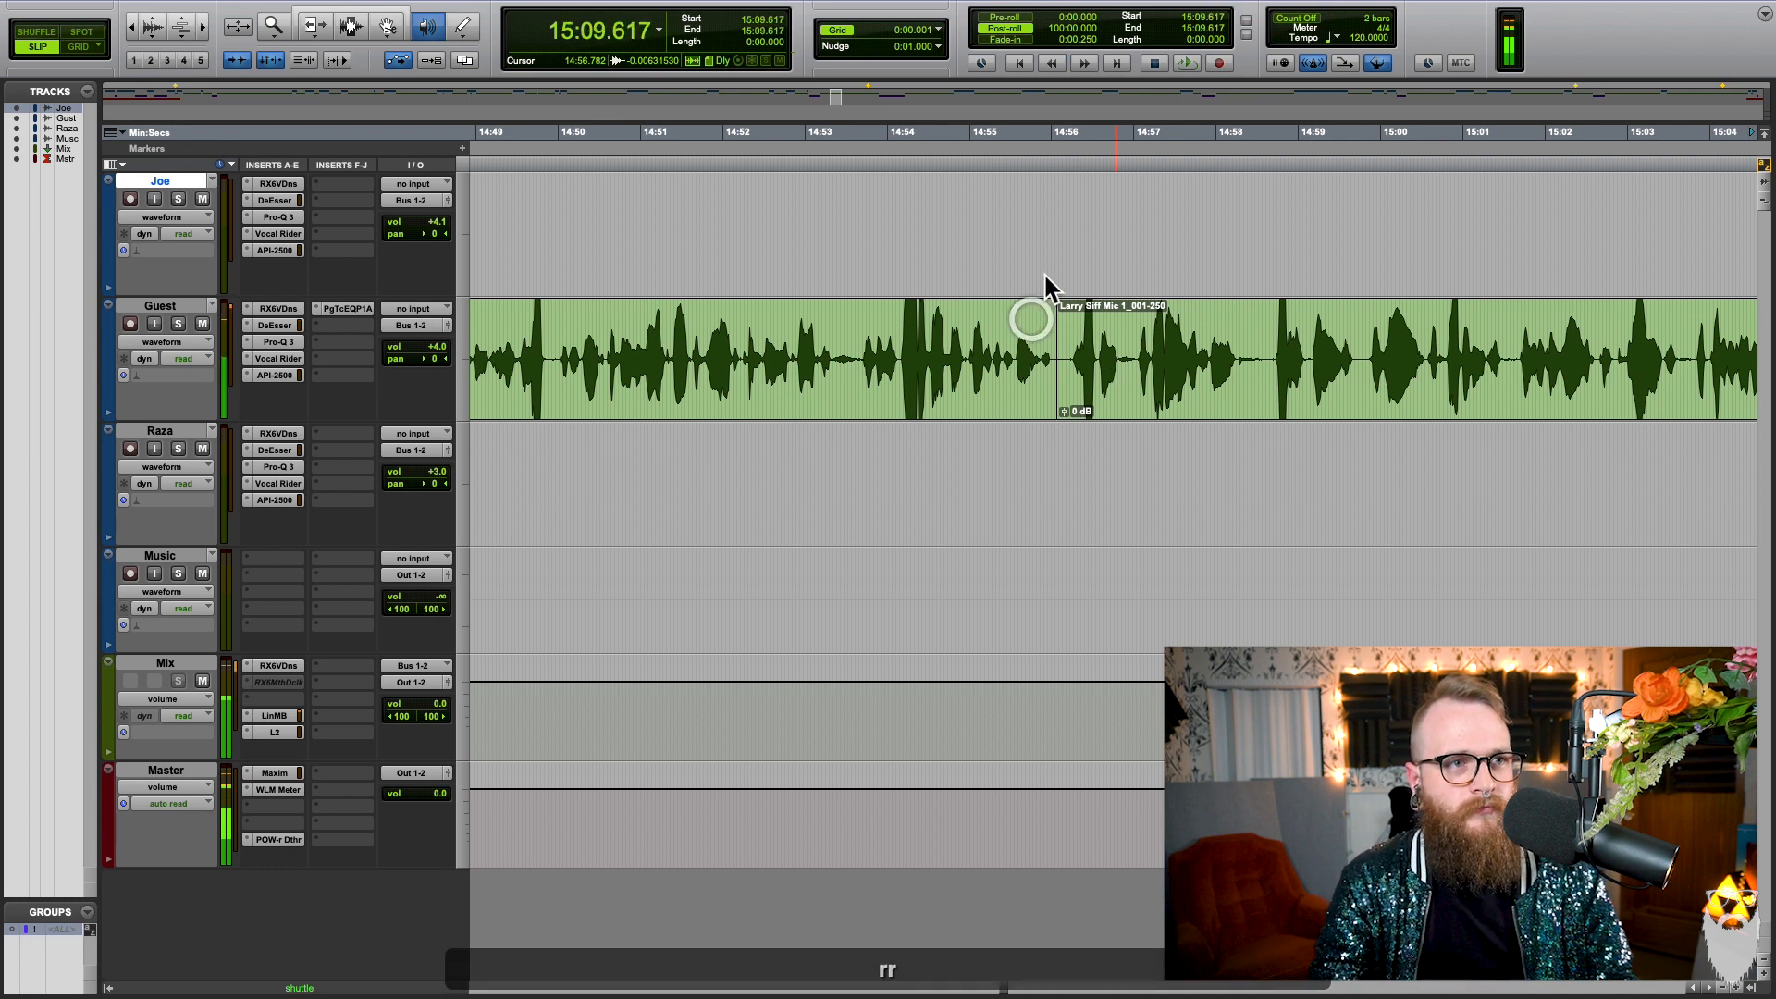
key("r")
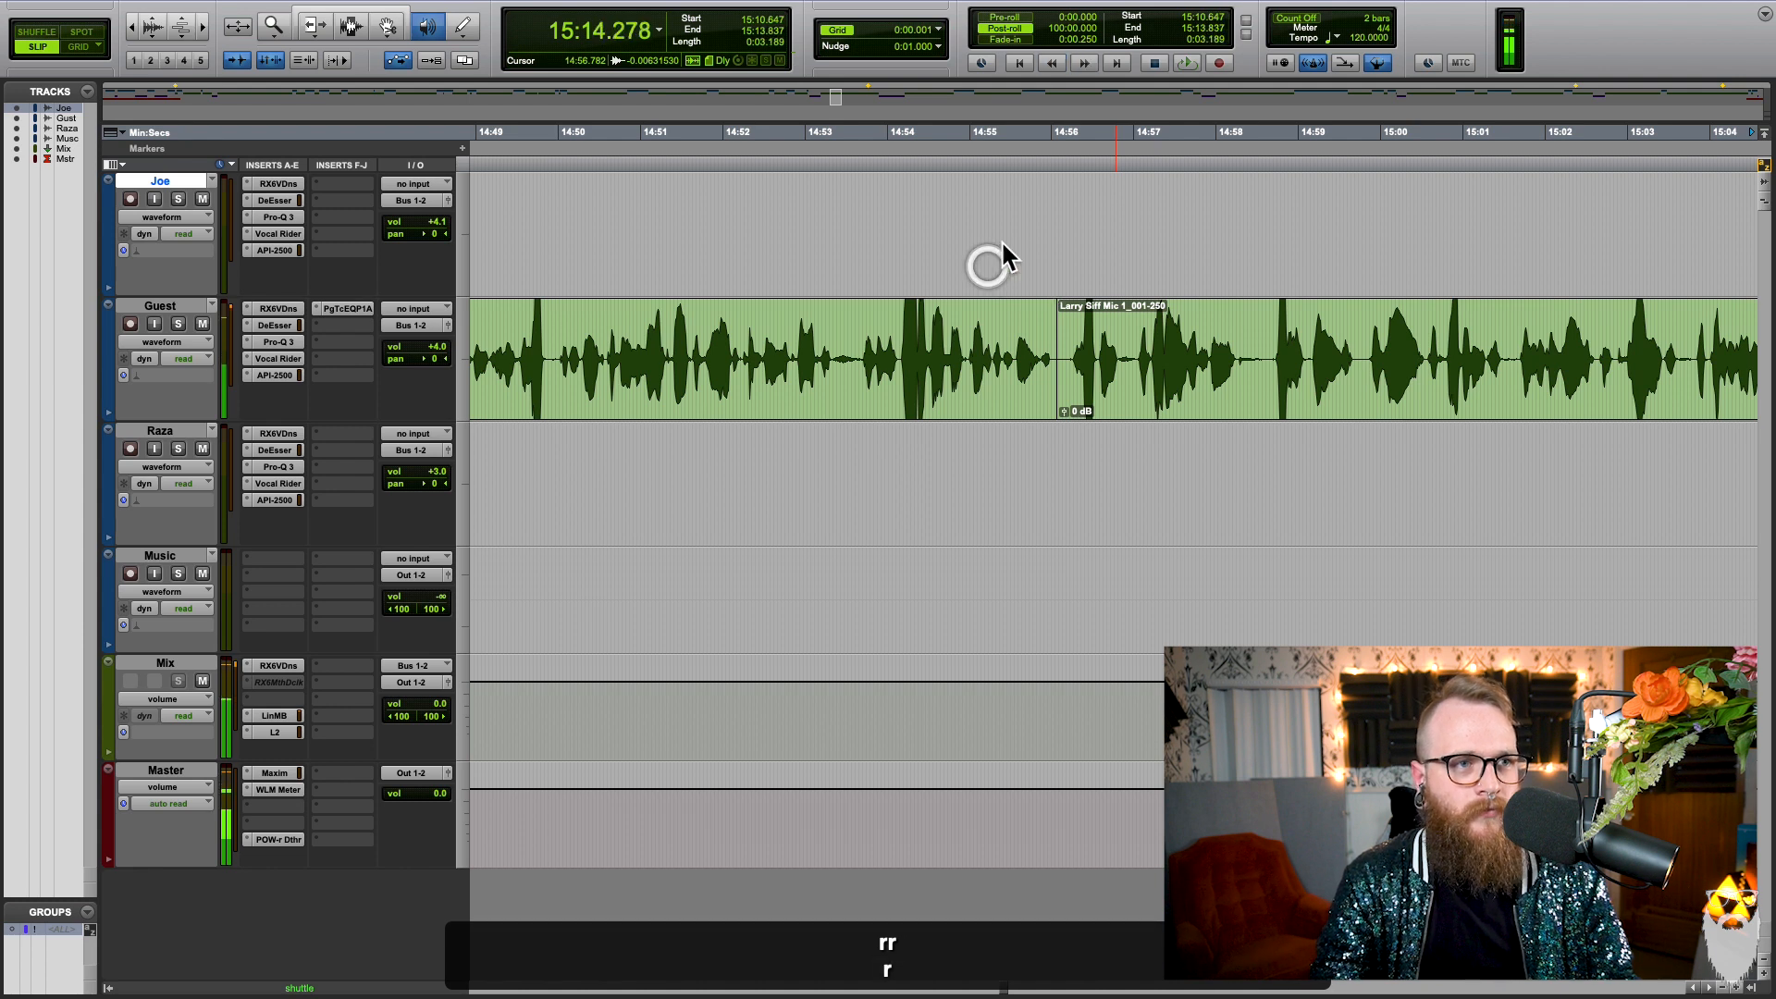
key("space")
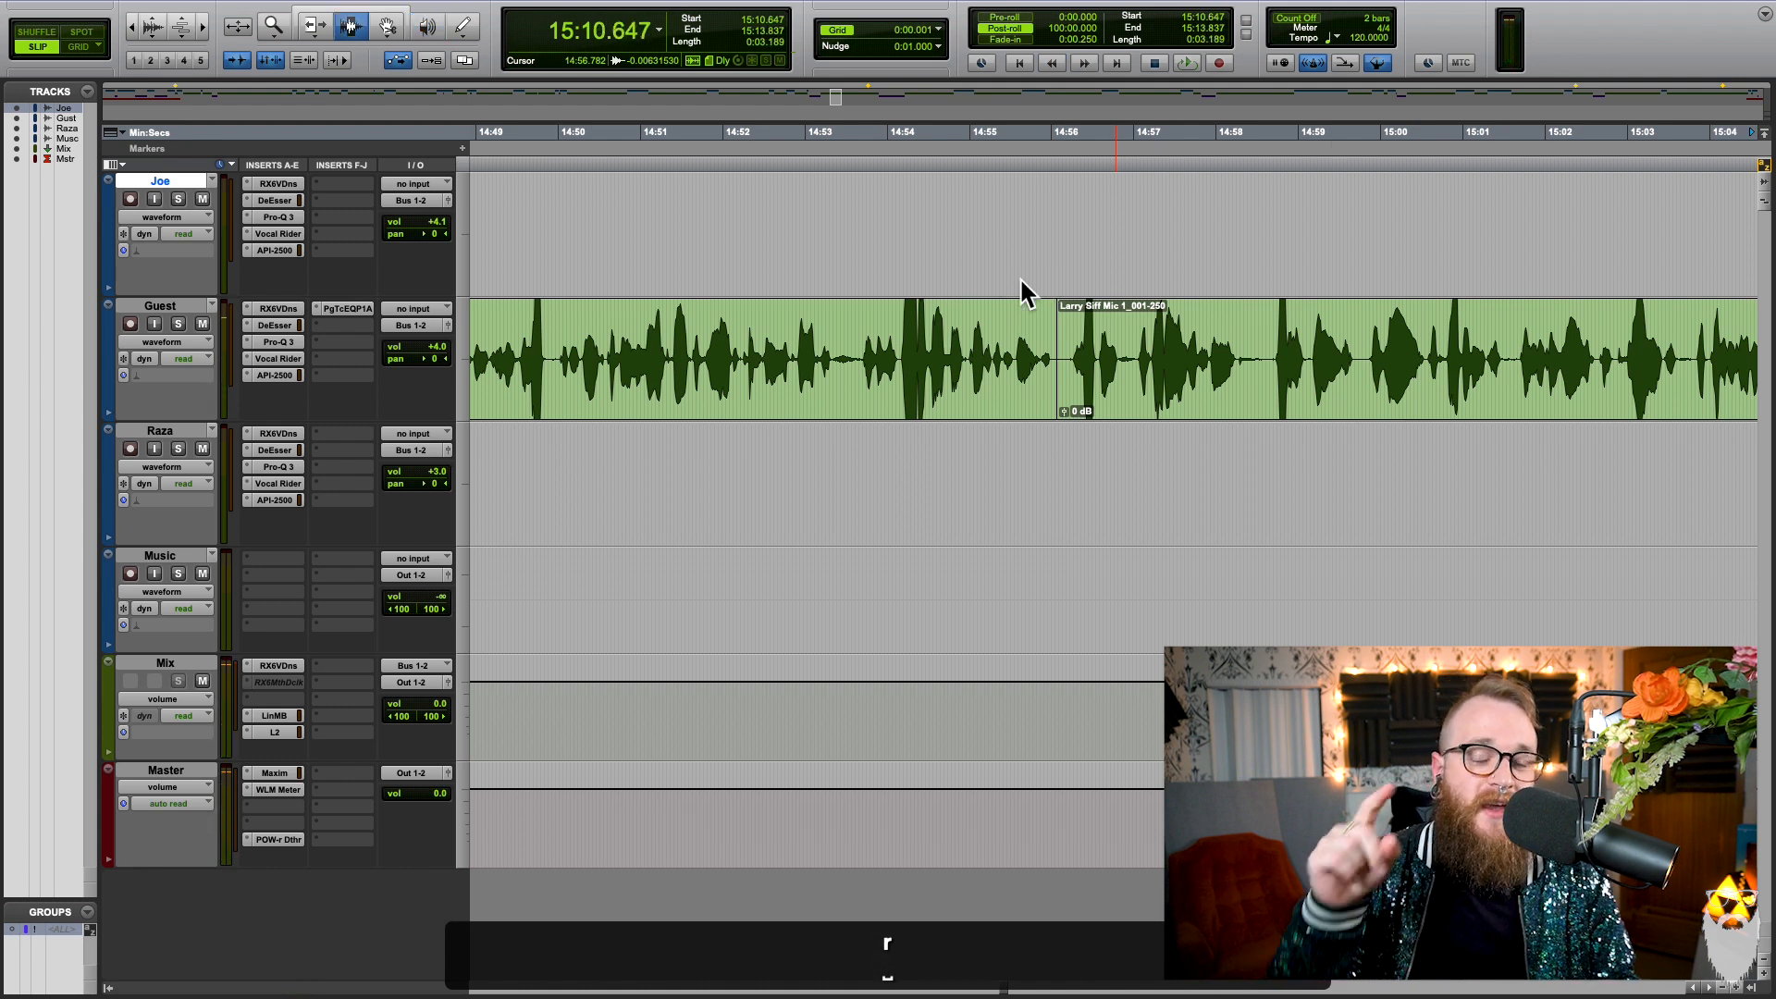
Step: Place the edit cursor at 15:11.648, browse to other parts of the timeline and recentre the view on the cursor
left_click(1331, 403)
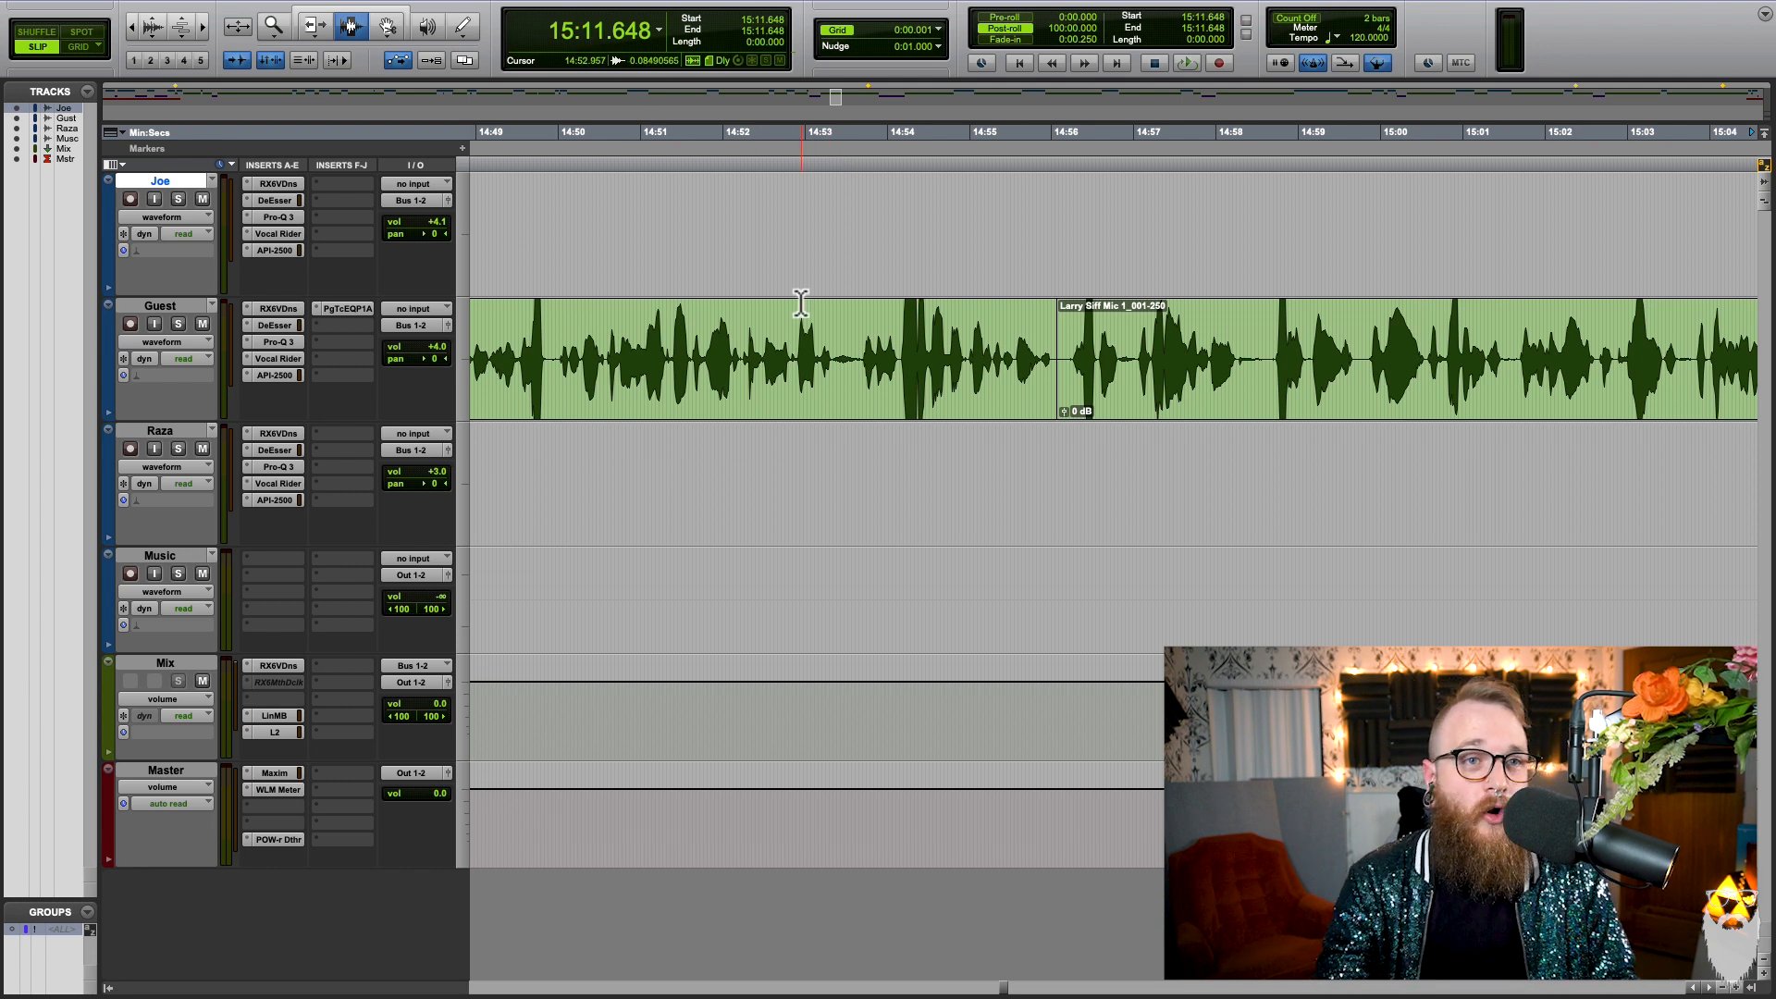
scroll(810, 318, "right", 15)
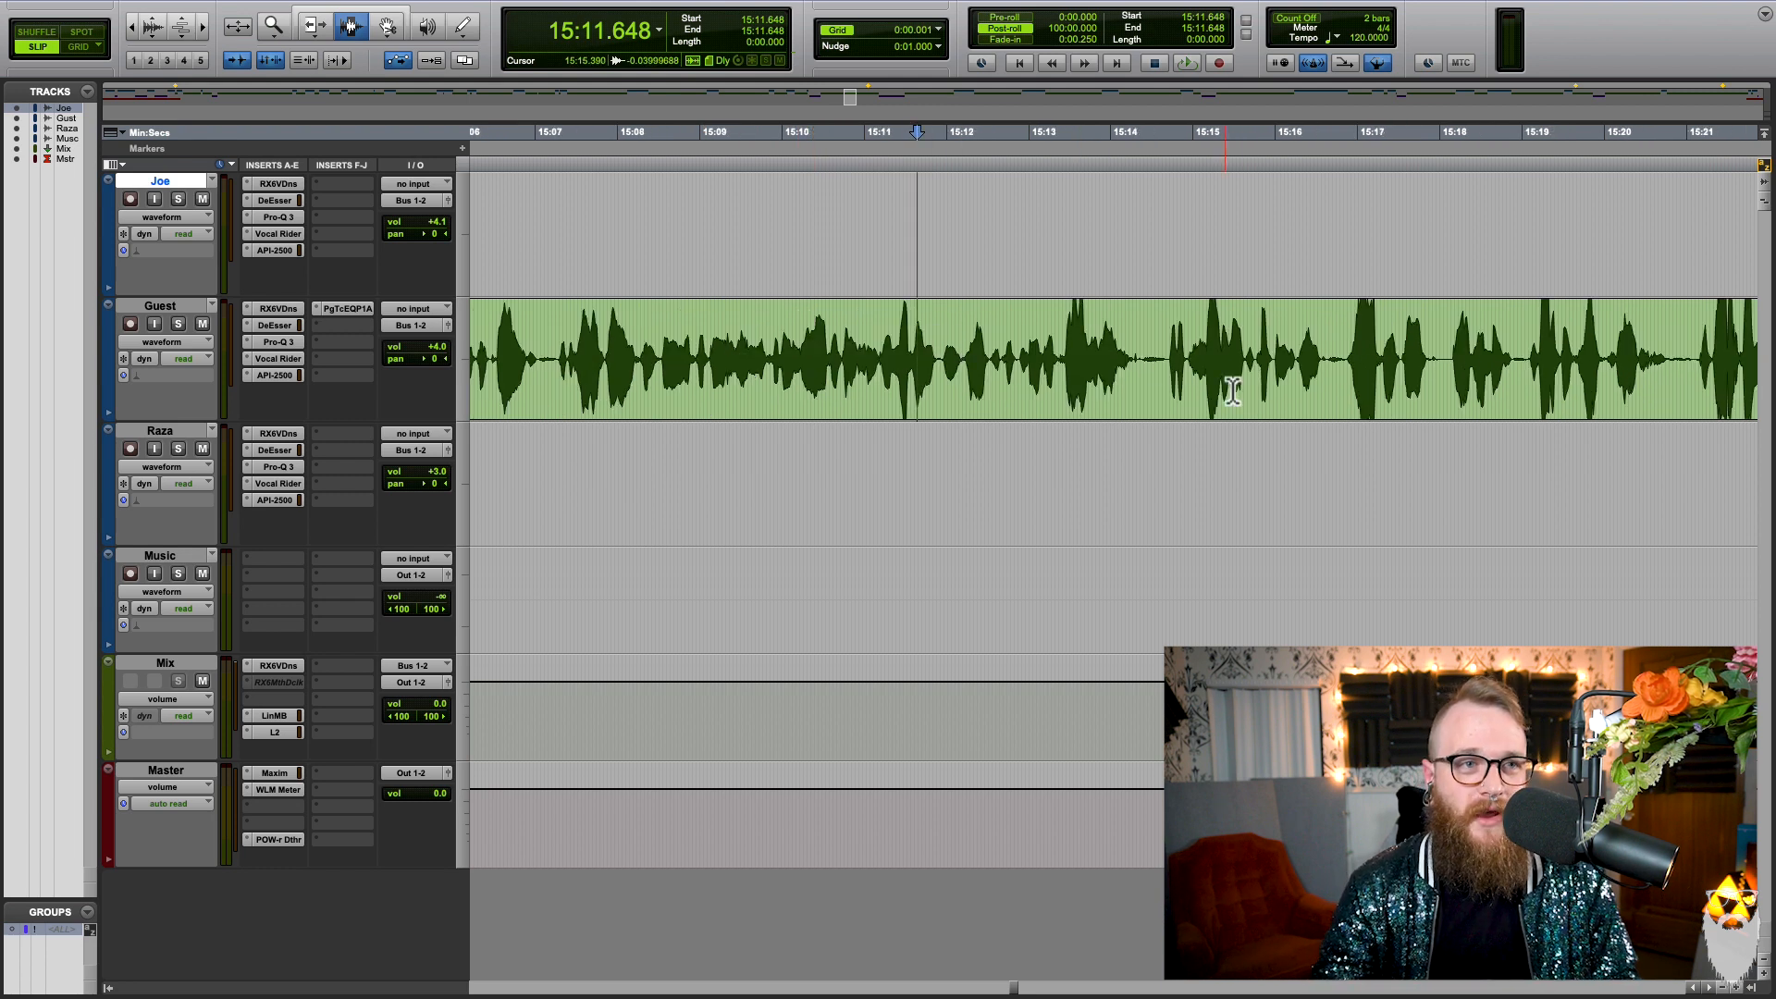
scroll(1221, 370, "left", 20)
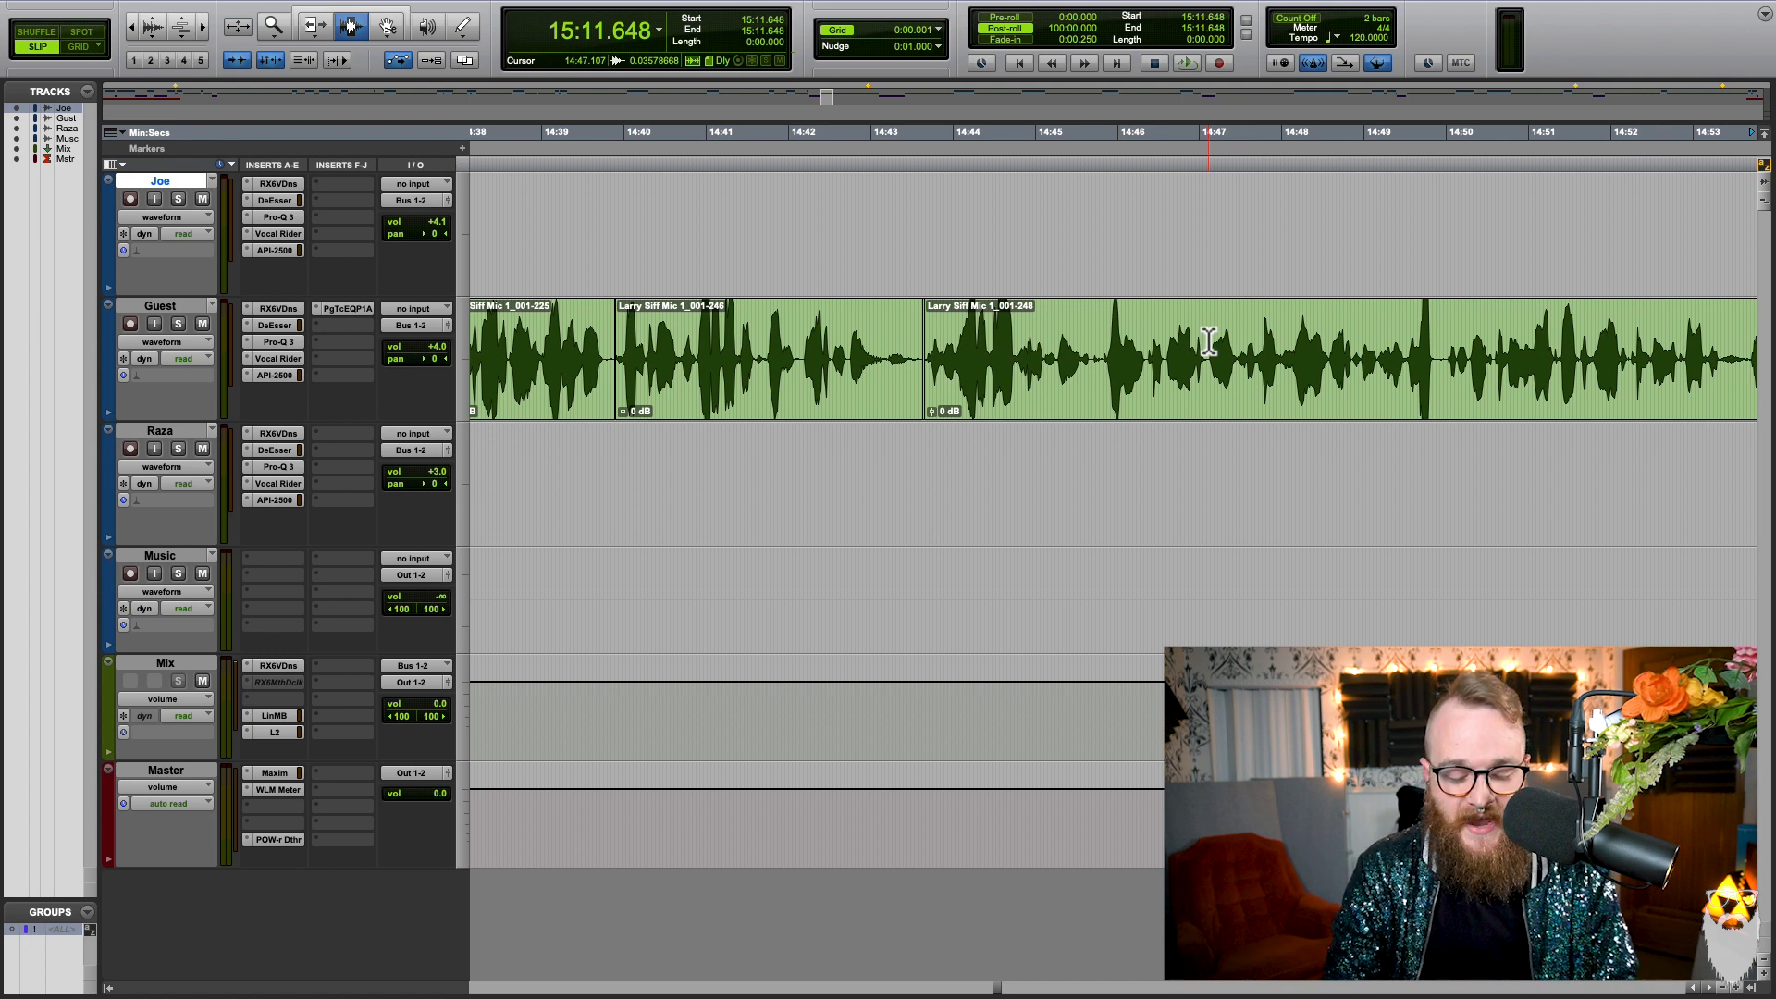
key("Left")
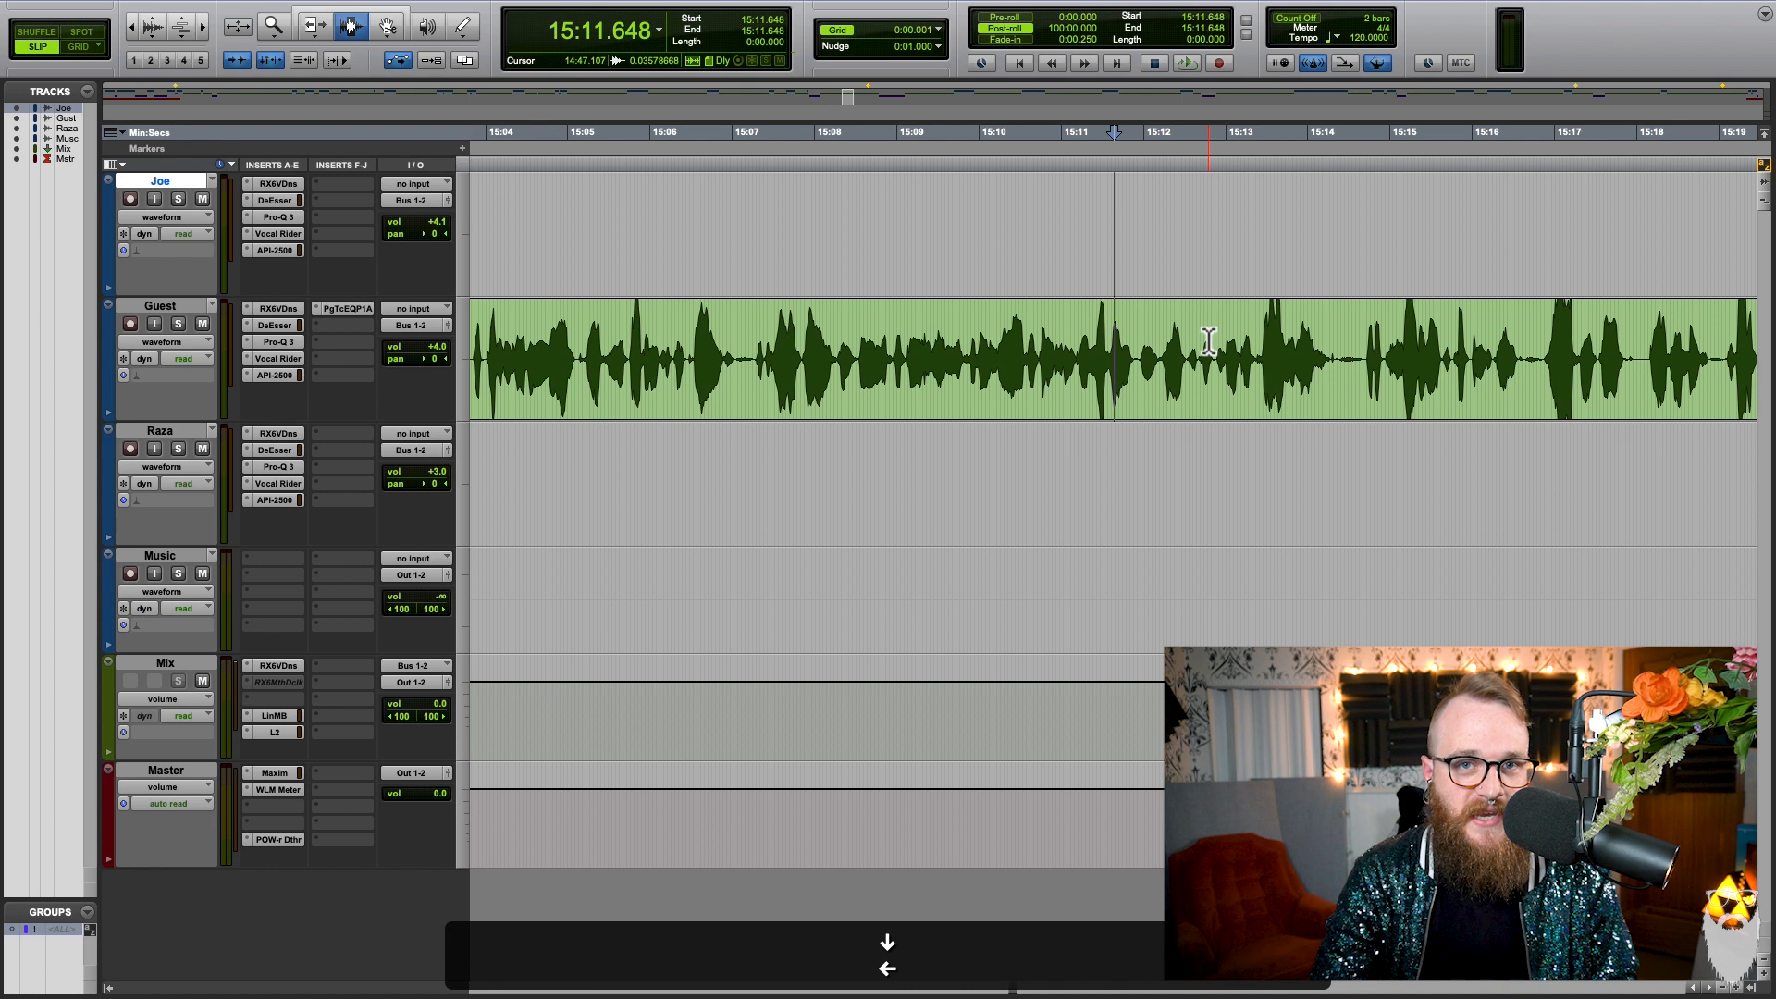
Step: Place the edit cursor at 15:10.440 and zoom out to show the surrounding clips on the voice tracks
left_click(905, 246)
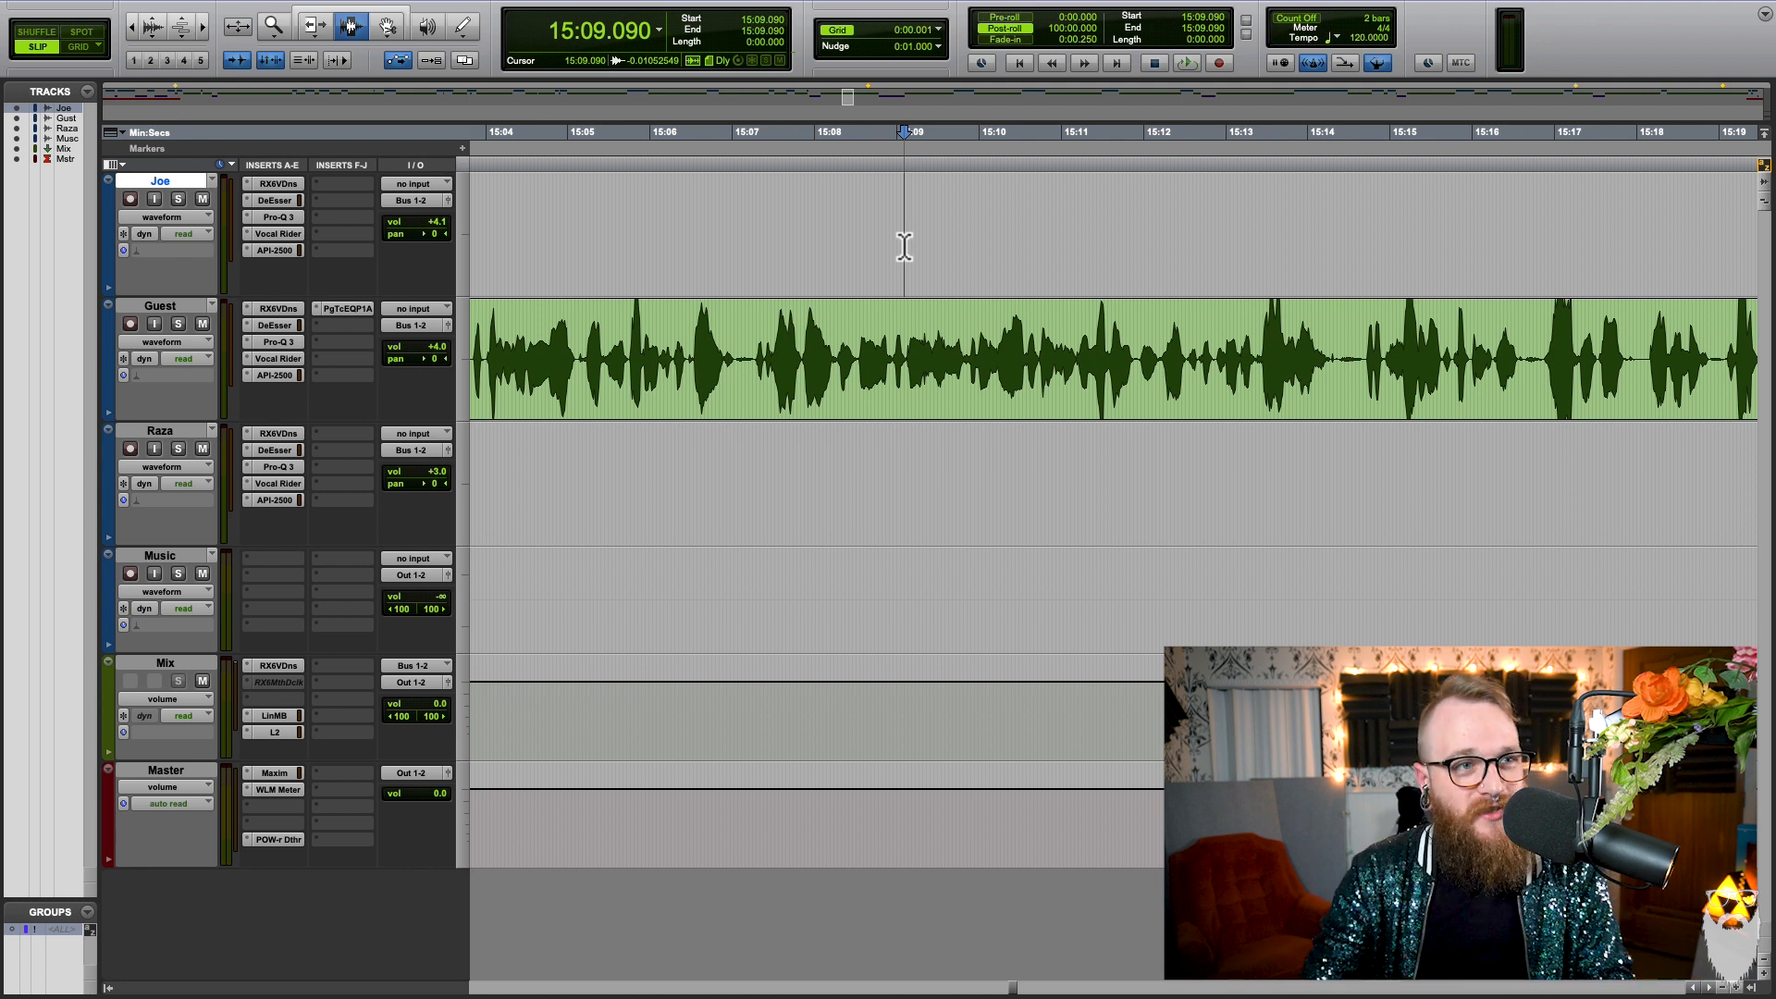
left_click(941, 315)
key("r")
key("r")
left_click(1088, 299)
key("r")
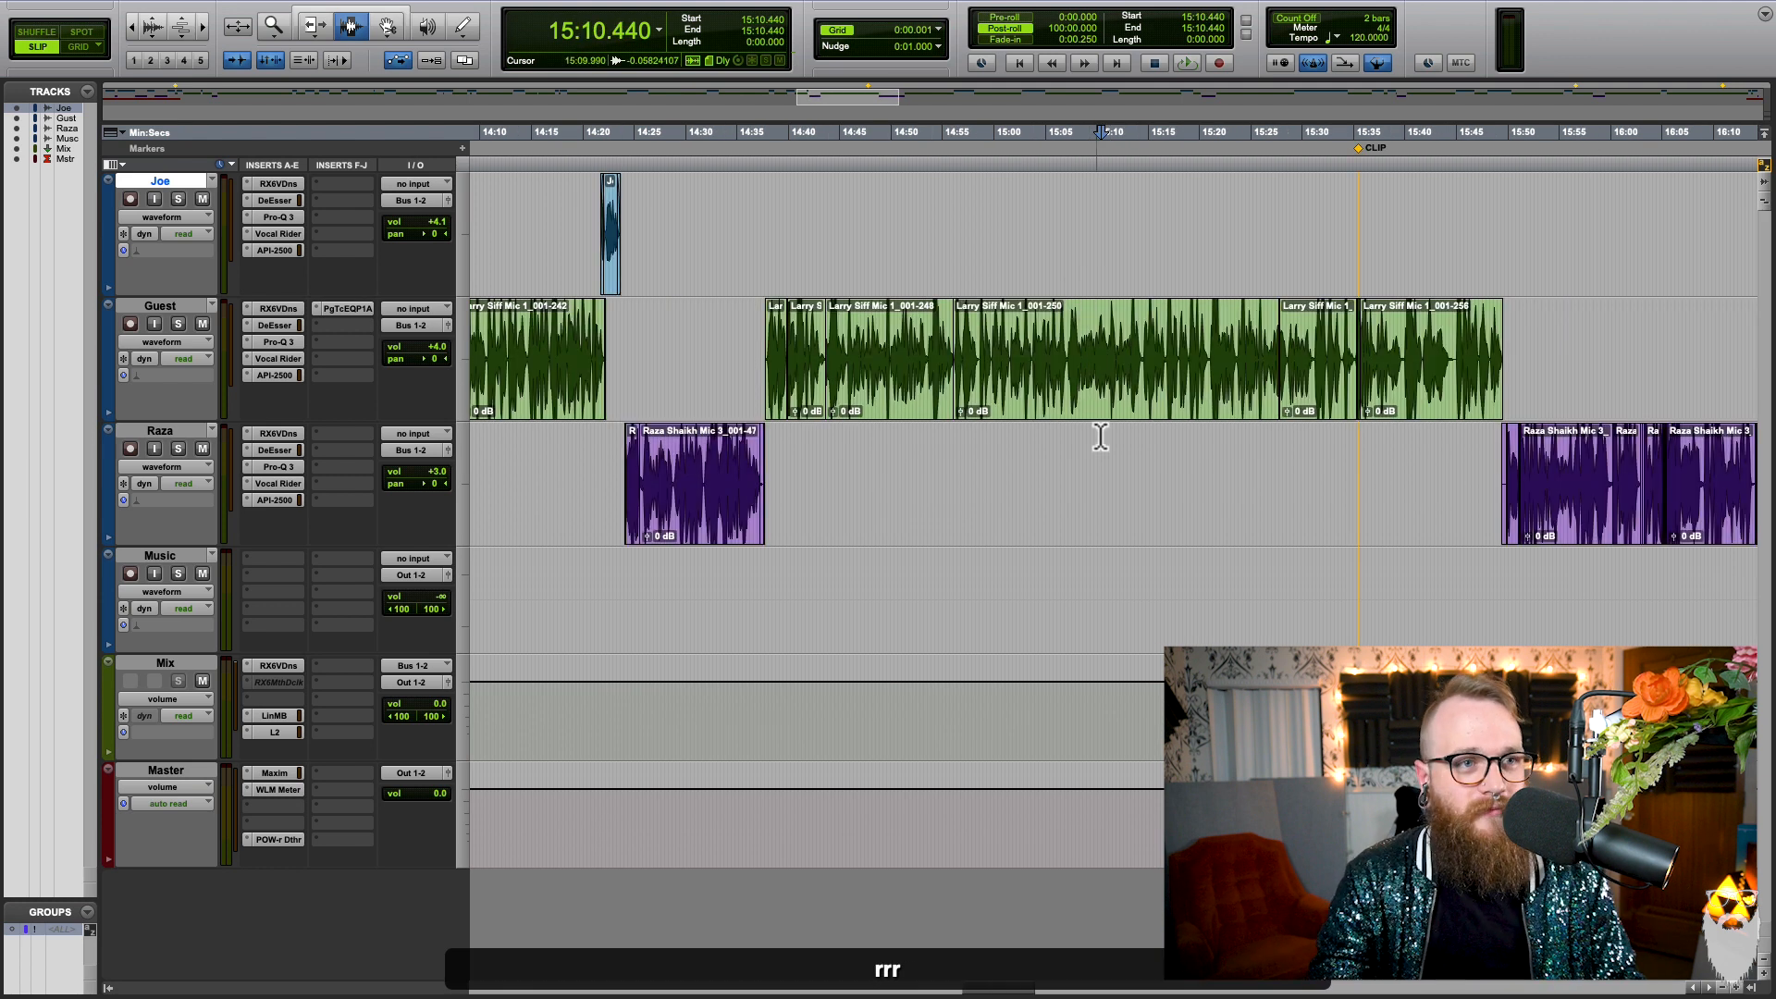
Step: Place the edit cursor at 18:28.327 in the Guest track, viewing the waveform in close detail
scroll(1100, 437, "right", 10)
left_click(1239, 375)
left_click(1536, 340)
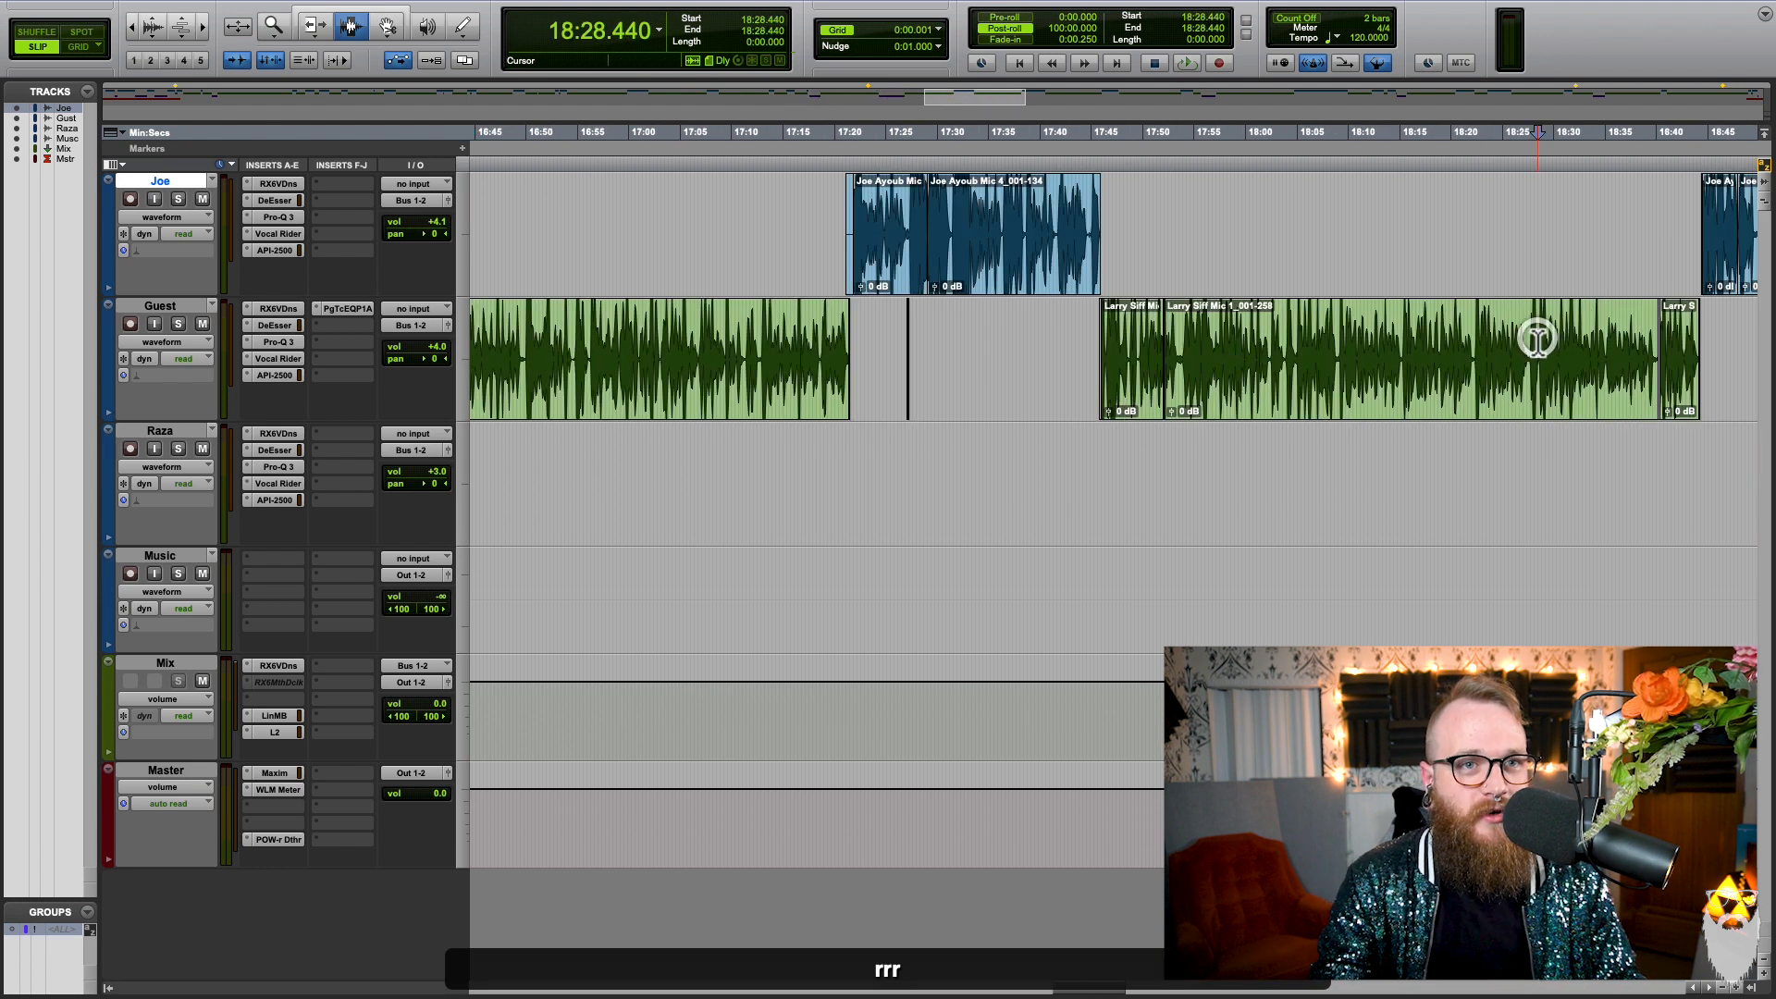
key("t")
key("t")
key("t")
left_click(1107, 361)
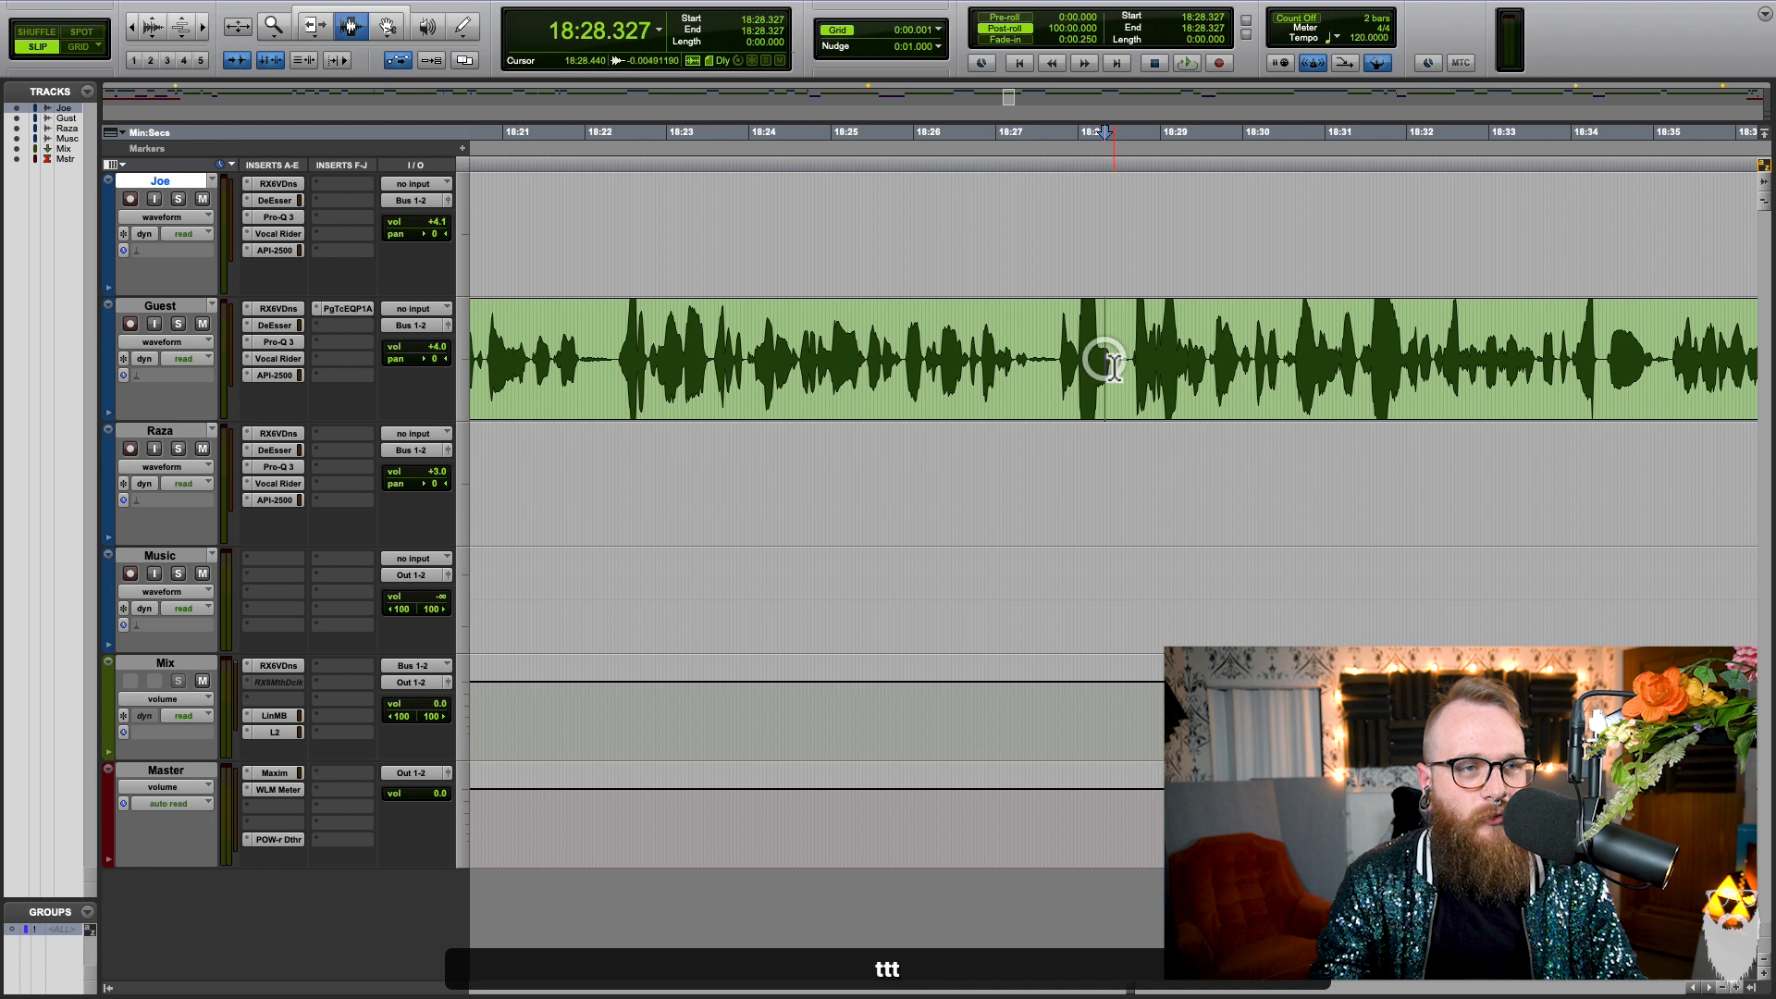
Step: Zoom out, browse the earlier dialogue clips around 7:45 to 8:53, and recentre the timeline on the edit cursor at 18:28.327
key("r")
key("r")
key("r")
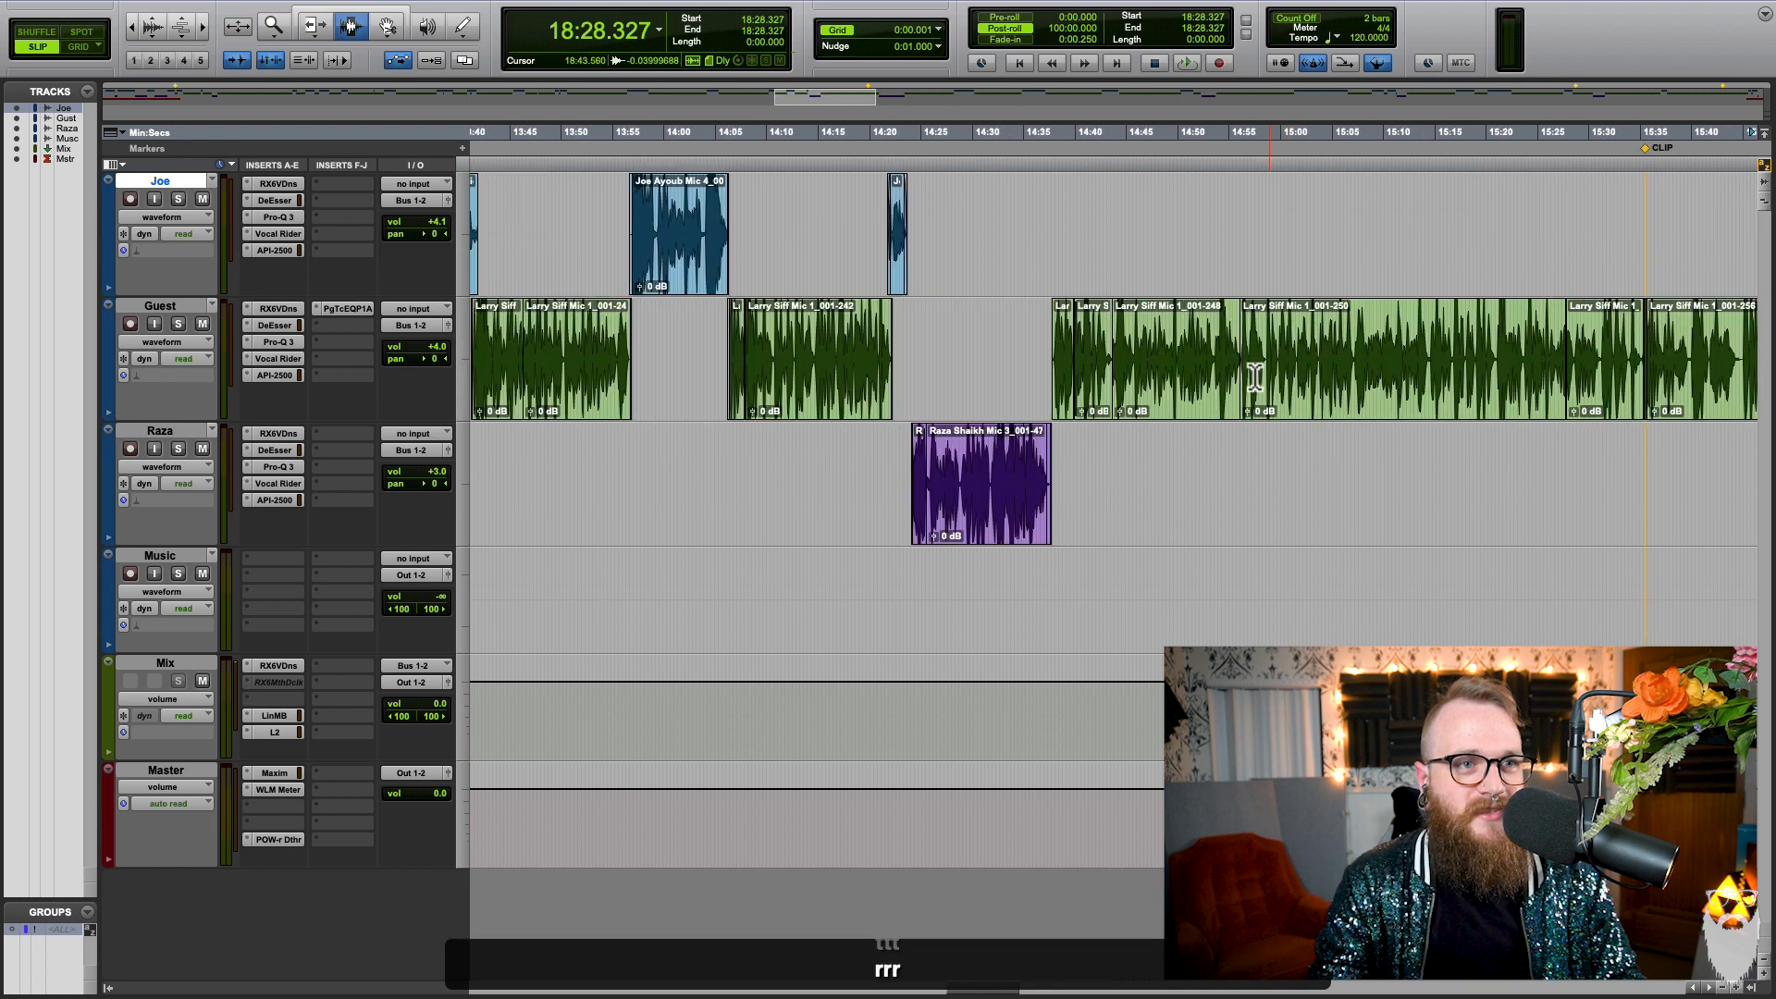
scroll(1244, 352, "left", 20)
key("t")
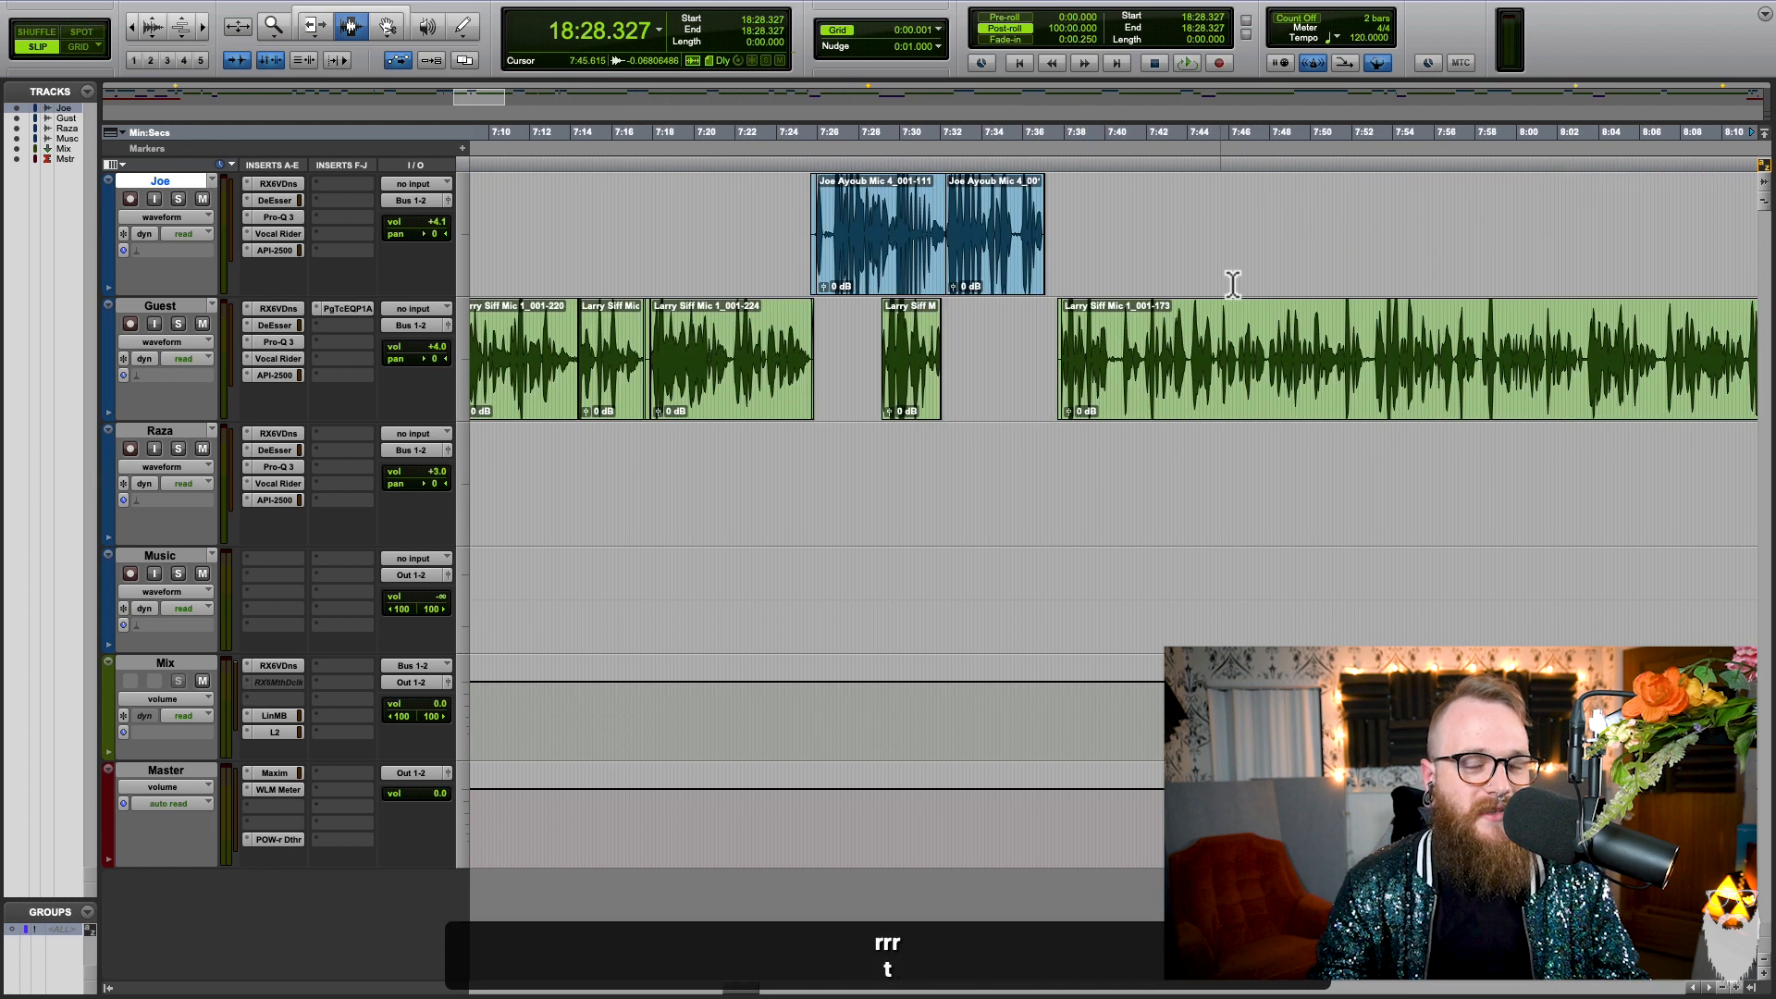
scroll(1185, 309, "right", 10)
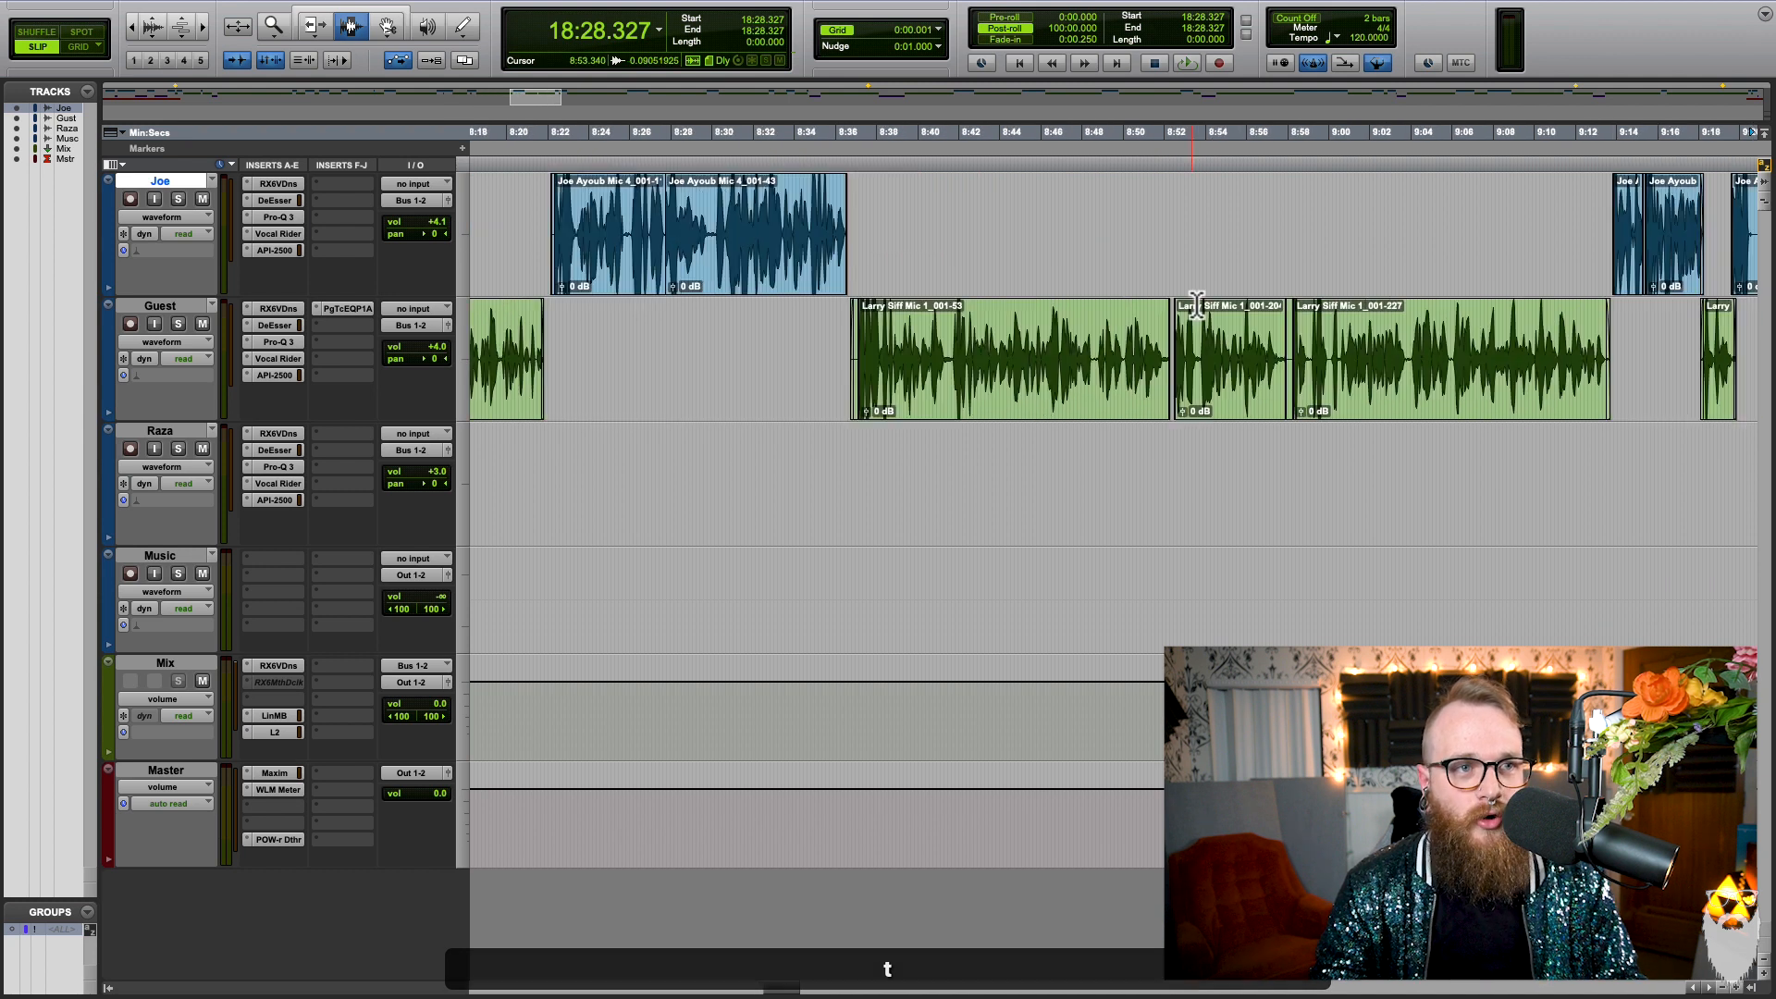
key("Down")
key("Left")
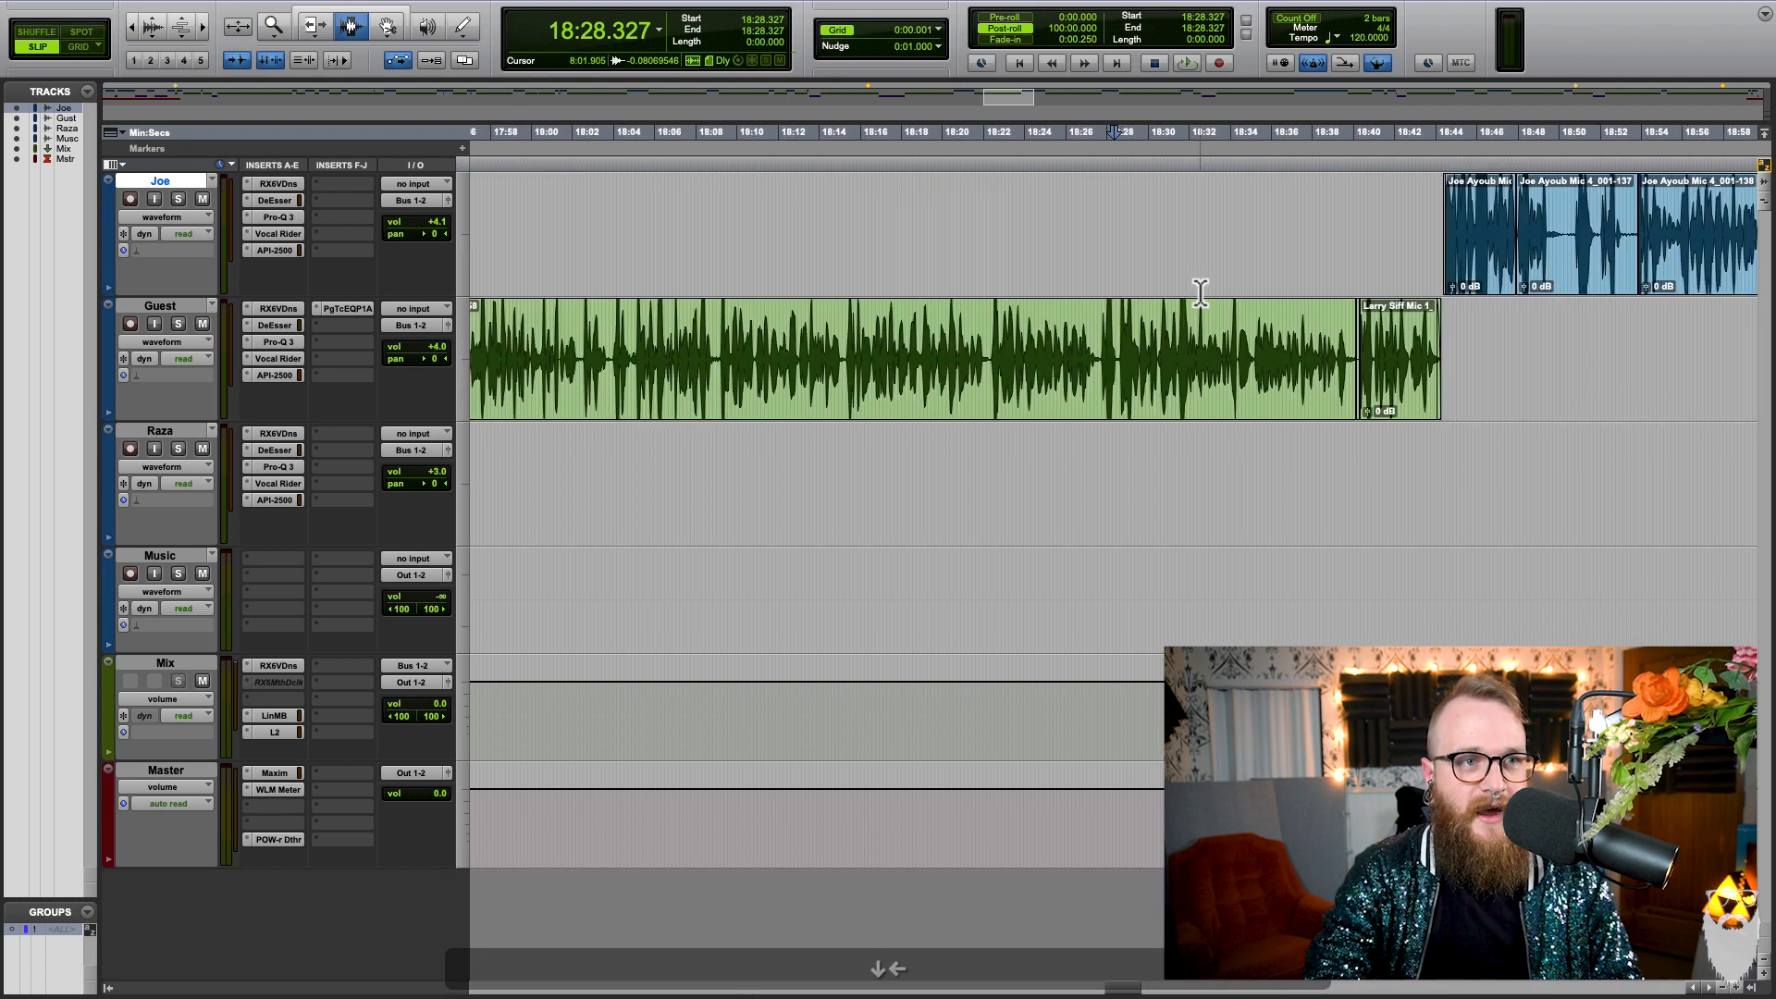